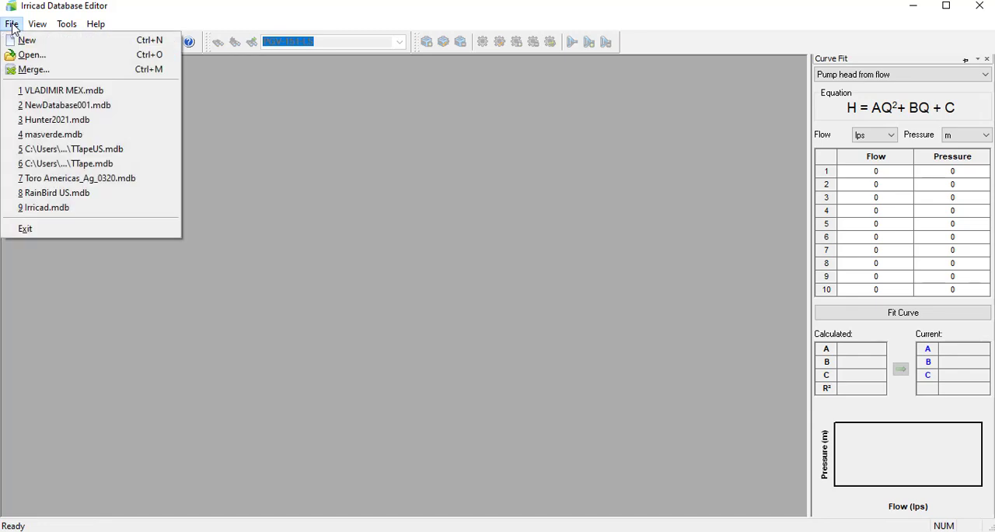
Create a new blank component database, acknowledge the notice about code tables, and close the database editor.
click(30, 41)
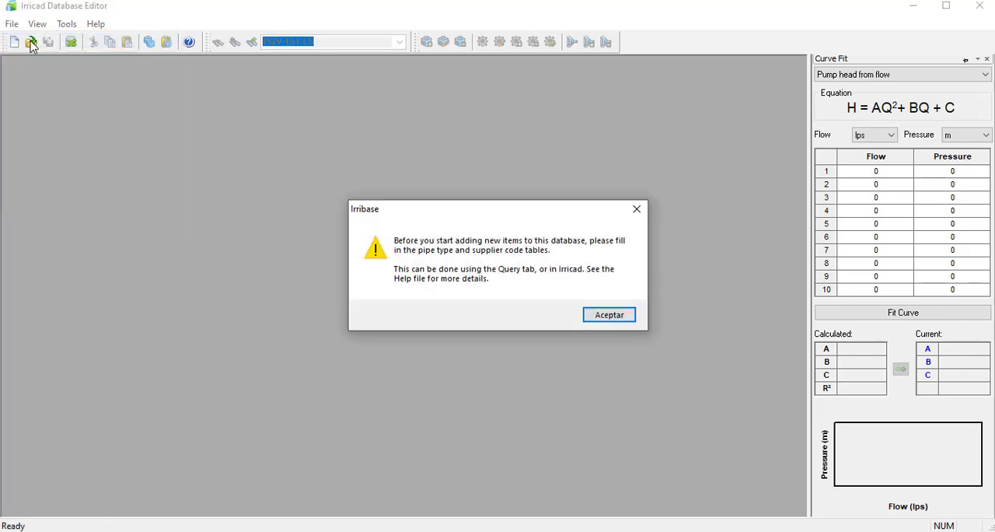
click(619, 319)
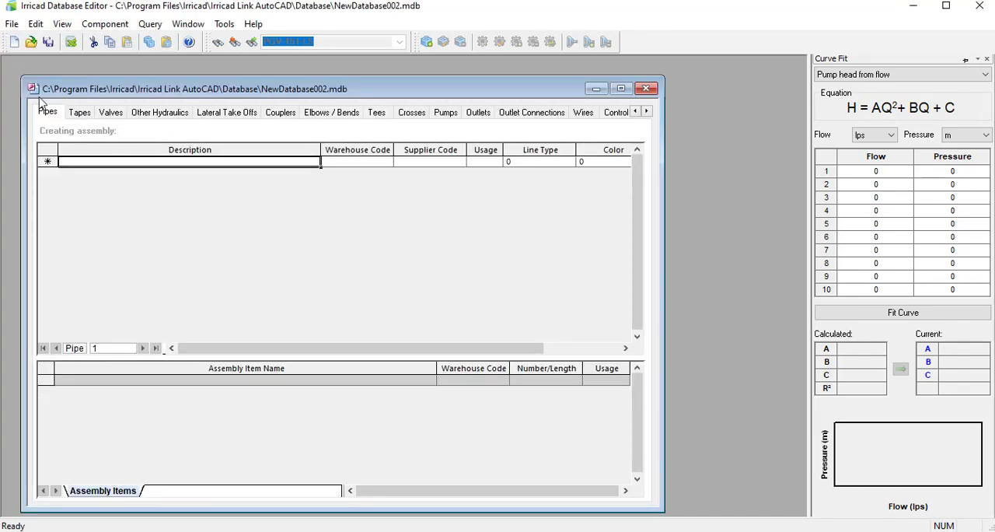
click(621, 88)
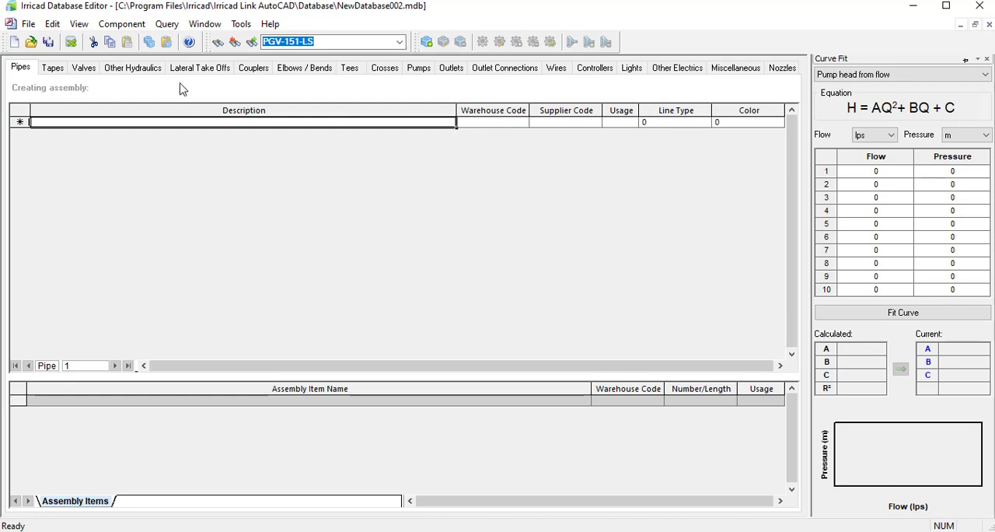
click(979, 6)
click(485, 315)
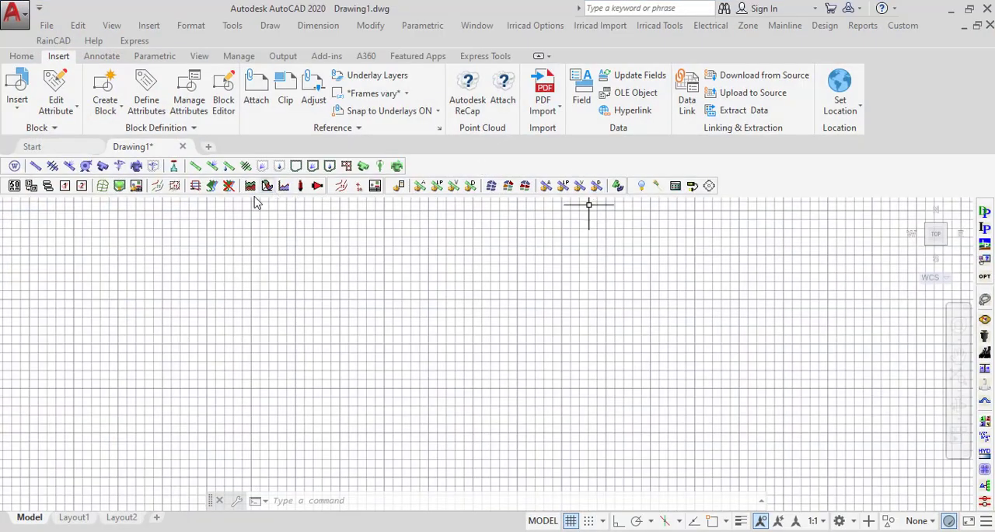
In AutoCAD, set the design-specific irrigation component database to NewDatabase002.mdb and accept the Irricad settings.
click(322, 256)
click(401, 289)
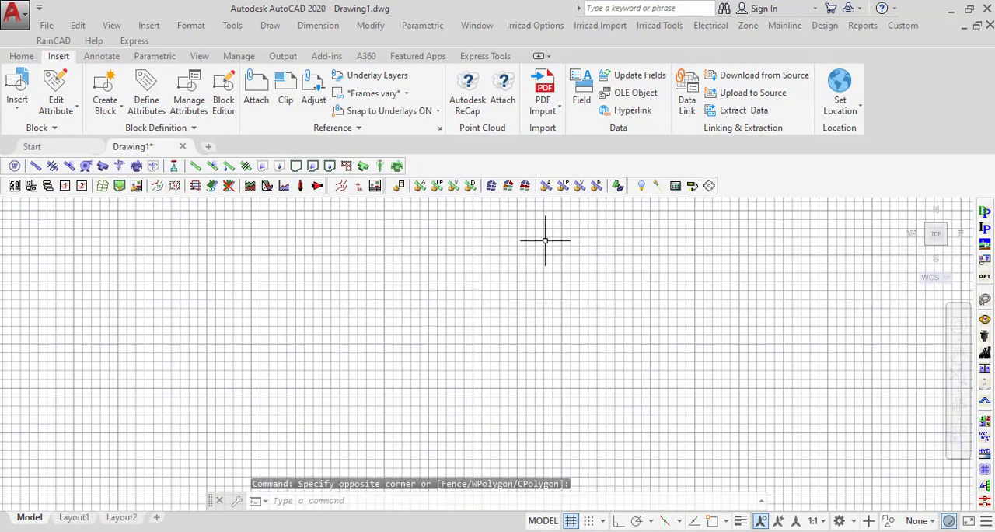
click(540, 26)
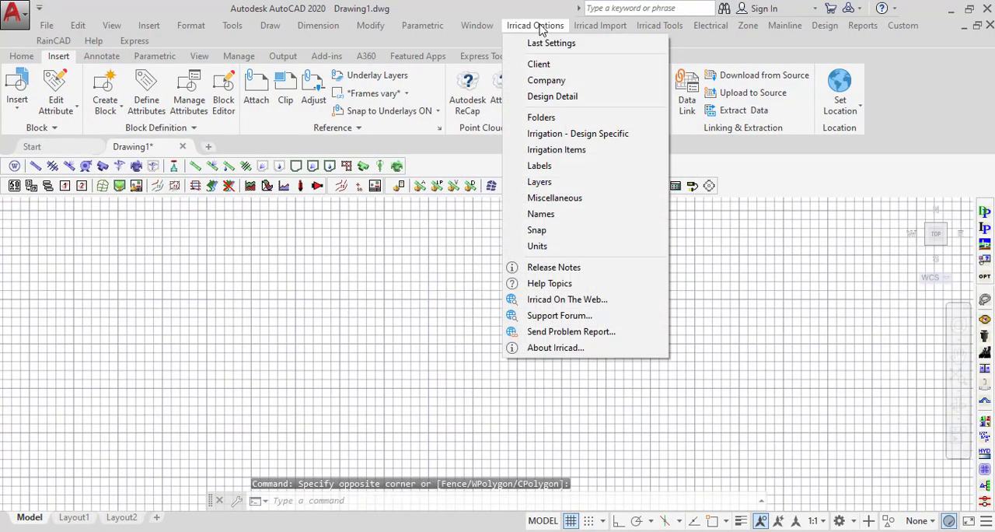
click(599, 135)
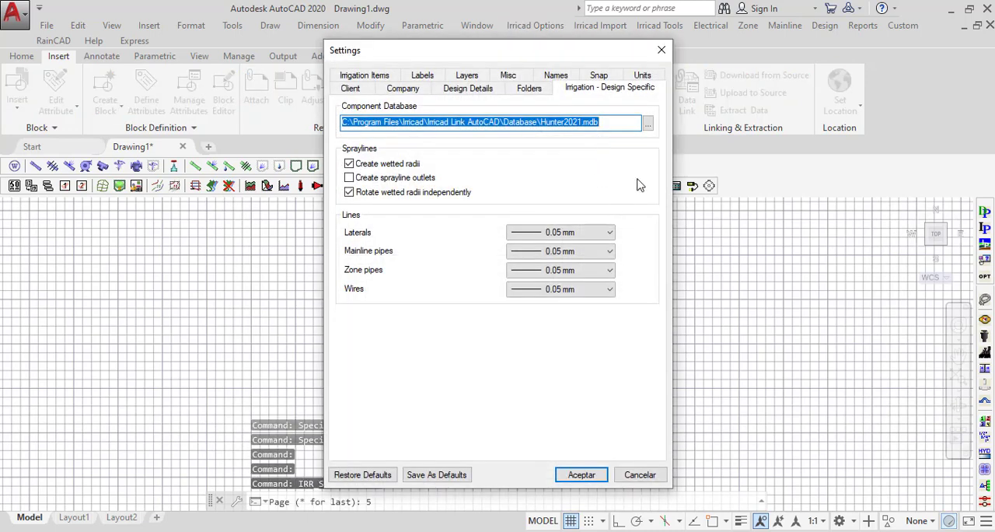
click(648, 129)
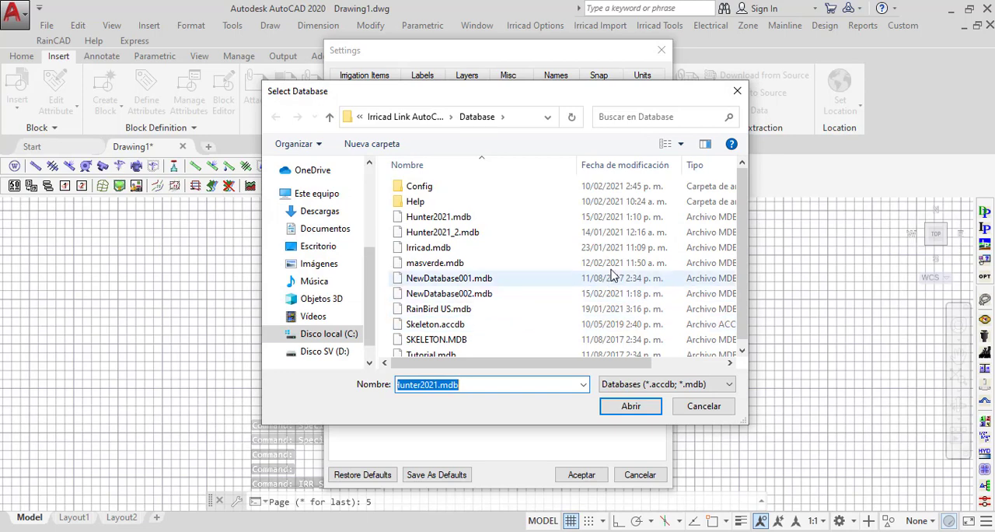
click(607, 172)
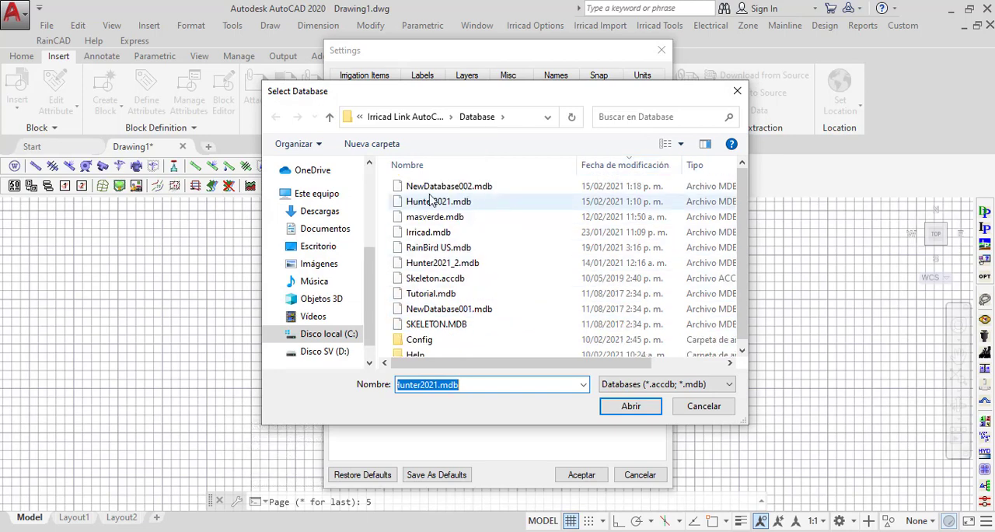
click(459, 188)
click(626, 408)
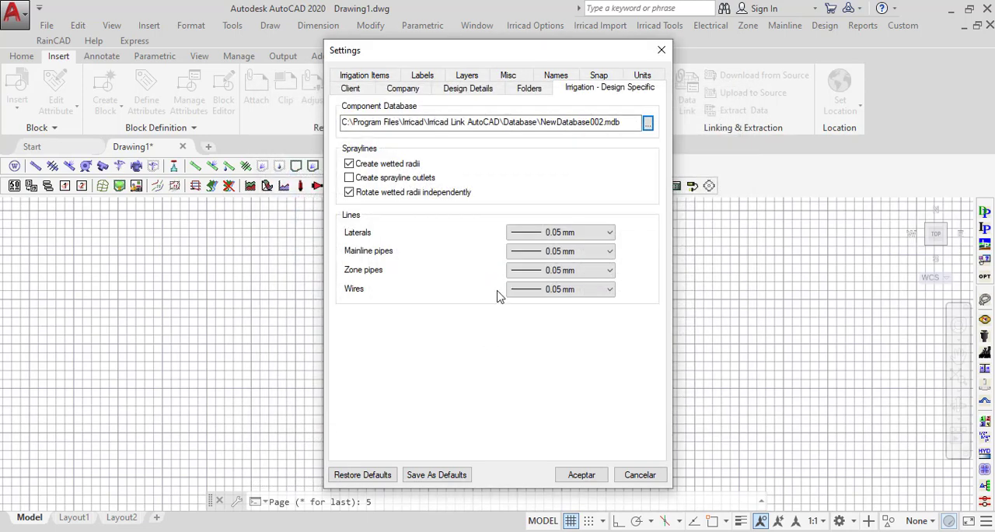
click(579, 475)
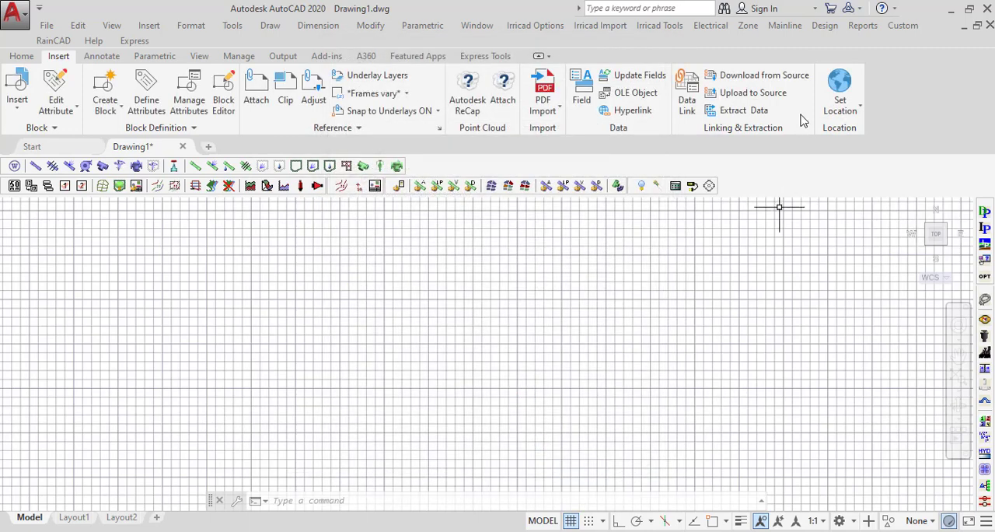
Open the Pipe Fitting Matching Table and remove its existing PVC row.
click(822, 31)
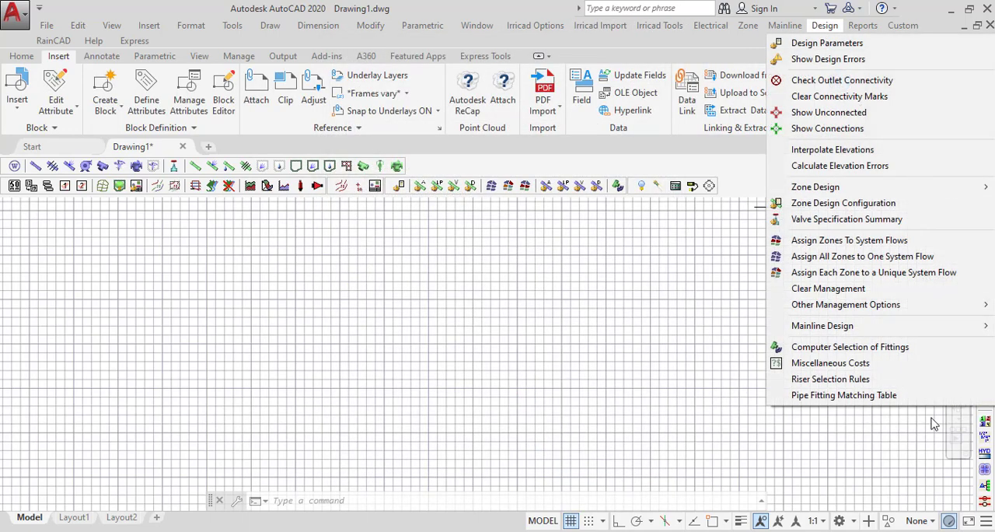
click(830, 397)
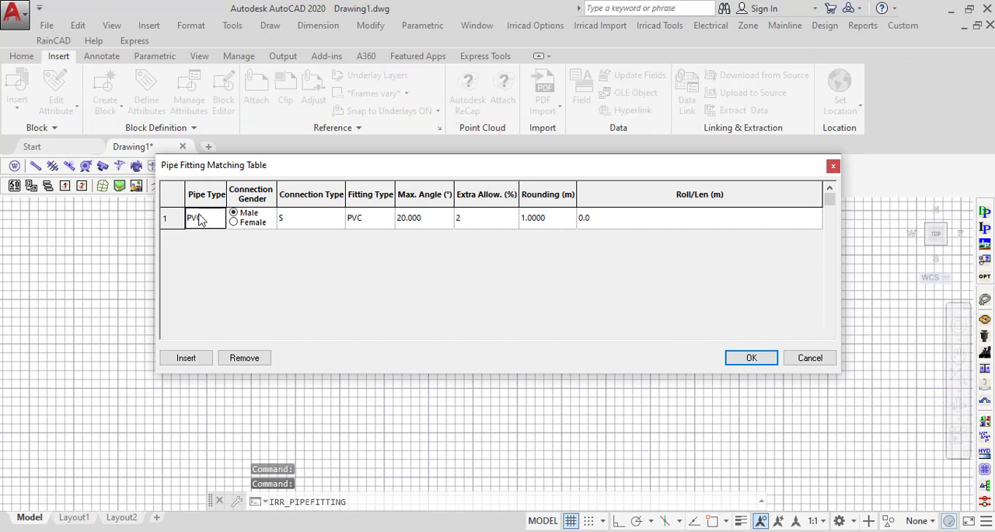
click(170, 210)
click(253, 359)
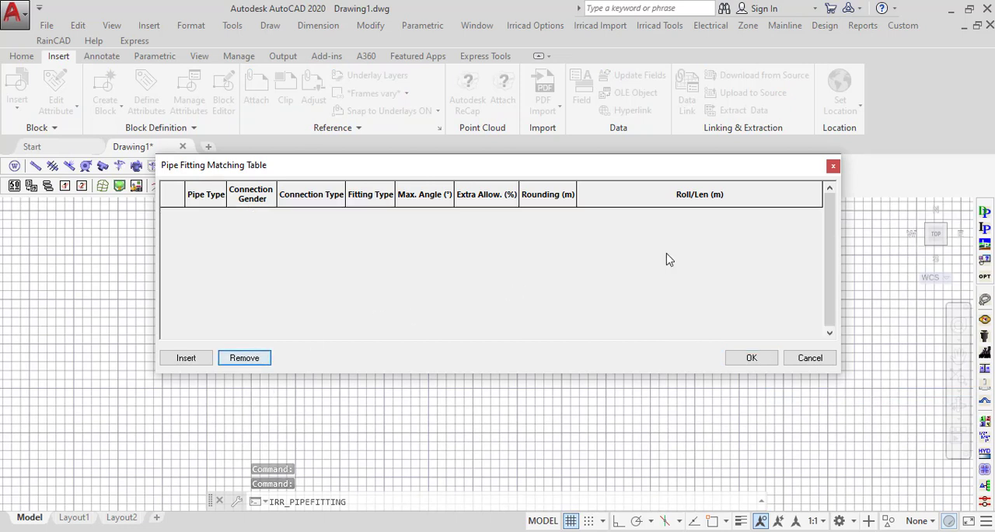
Insert a new row in the matching table with pipe type PVC and connection type S.
click(179, 361)
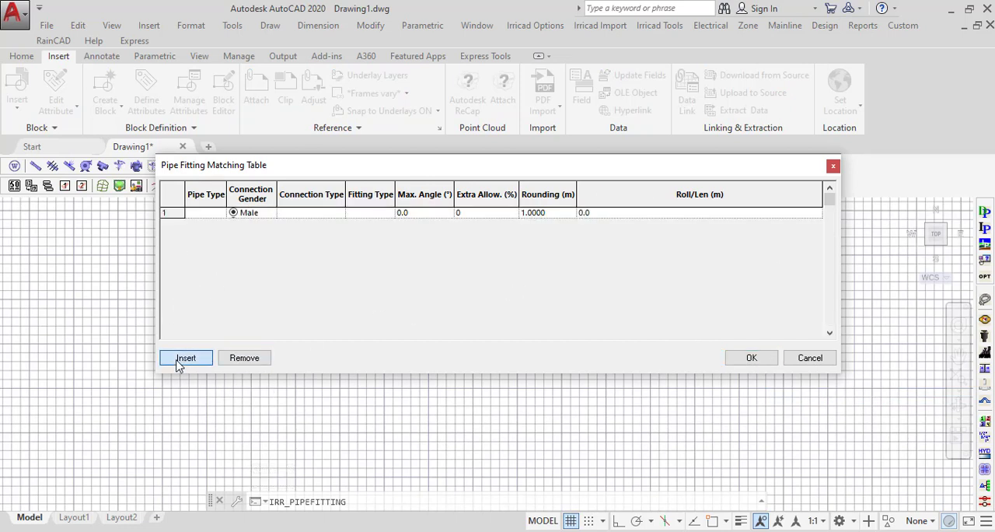
click(204, 214)
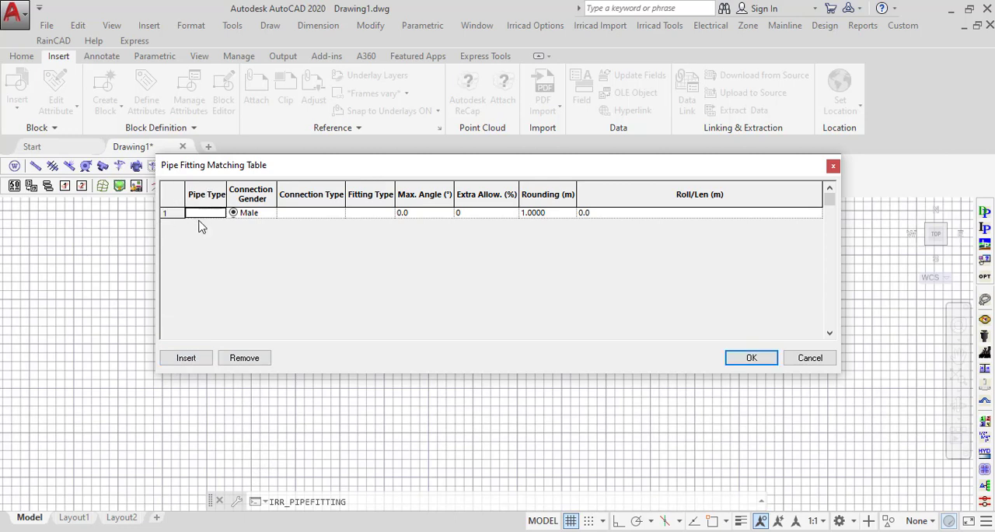
text(PVC)
click(310, 216)
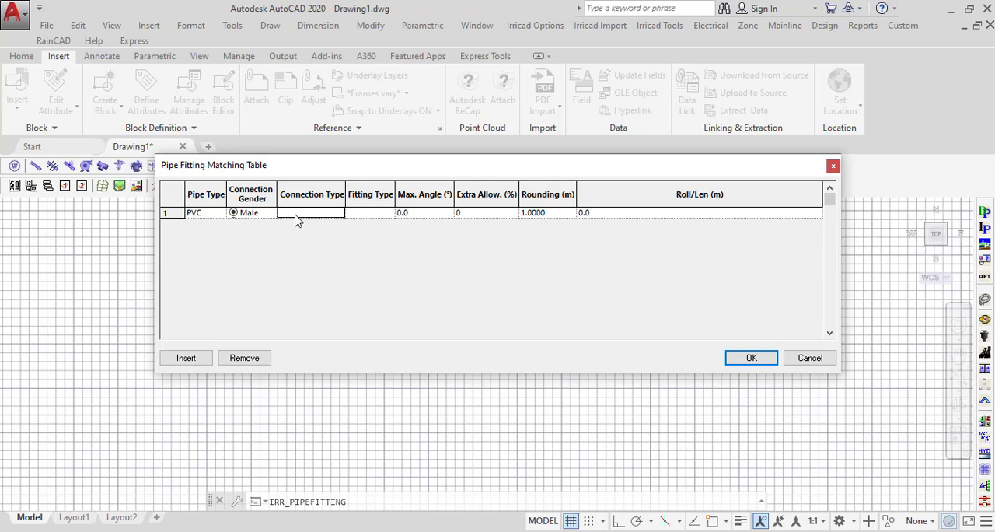
text(S)
click(247, 187)
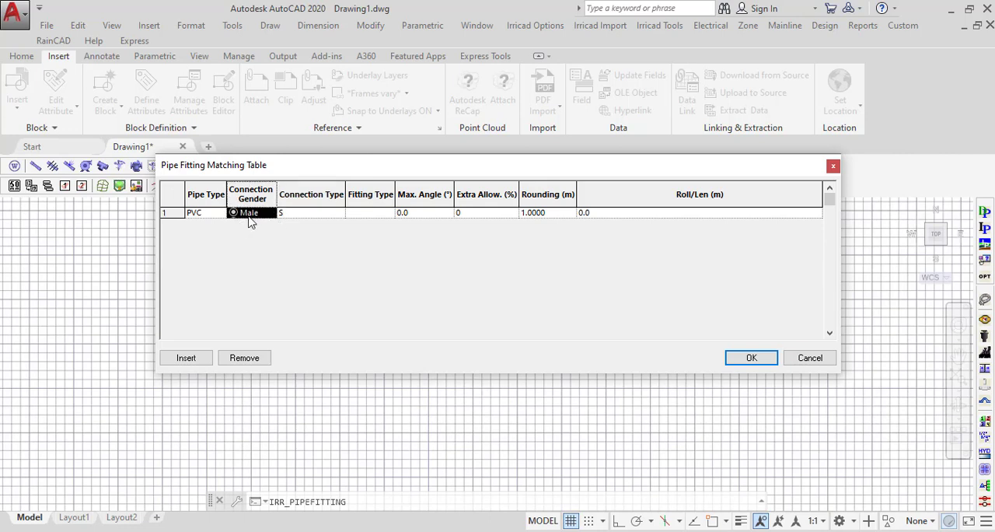
click(294, 219)
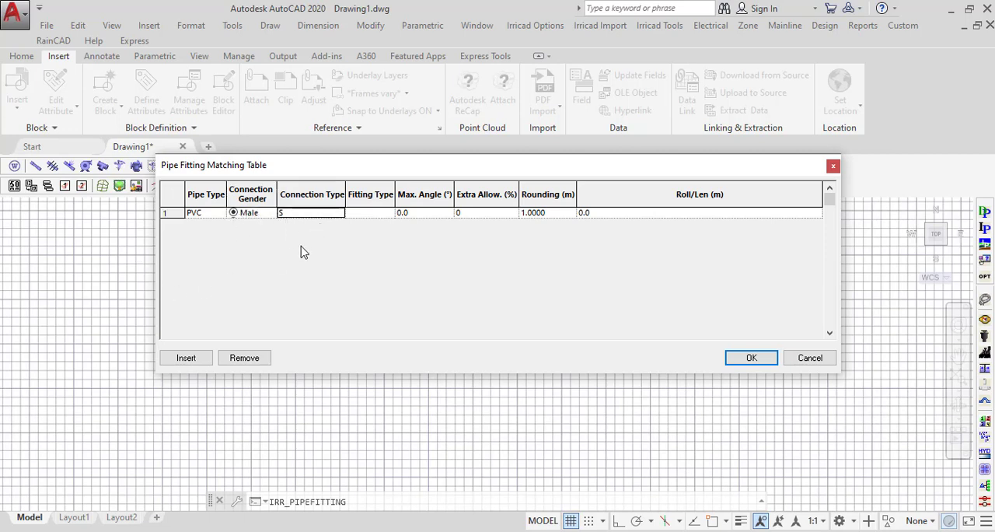
Set the row's fitting type to PVC and its maximum angle to 20 degrees.
click(373, 216)
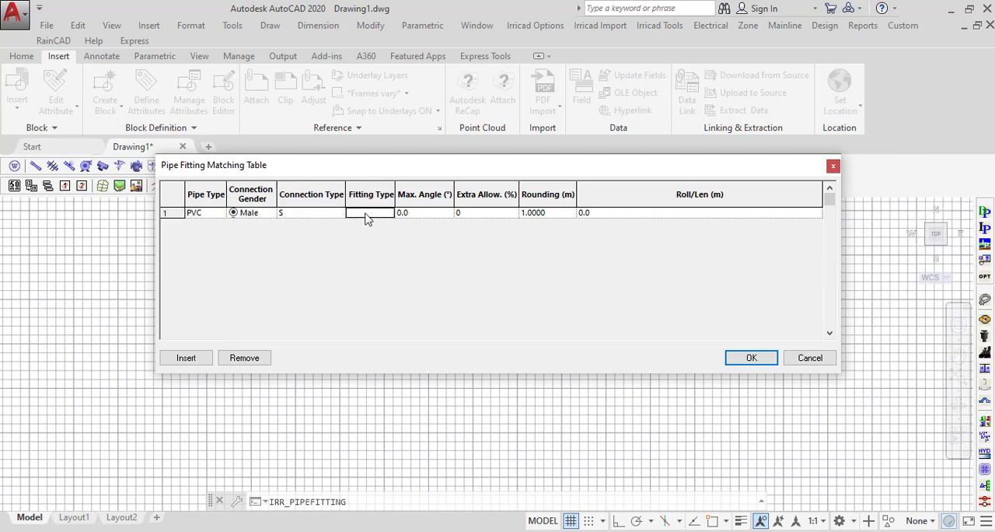
text(PVC)
click(417, 218)
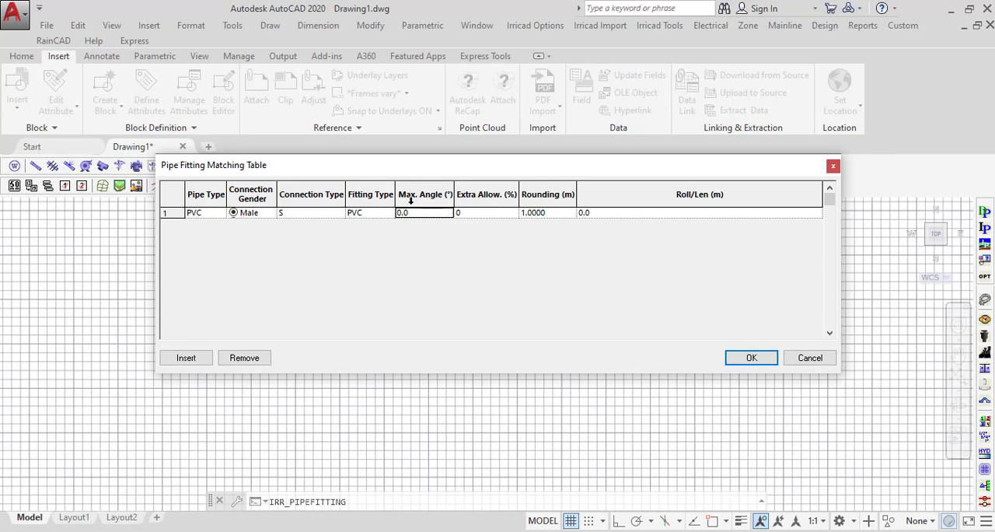
text(20)
Set the row's extra allowance to 2% and save the Pipe Fitting Matching Table.
click(487, 216)
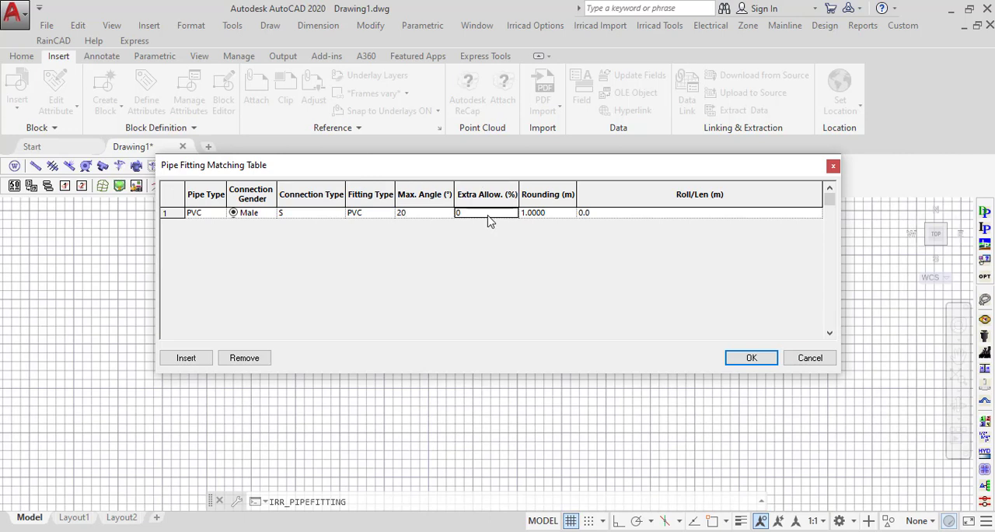
text(2)
click(471, 201)
click(558, 216)
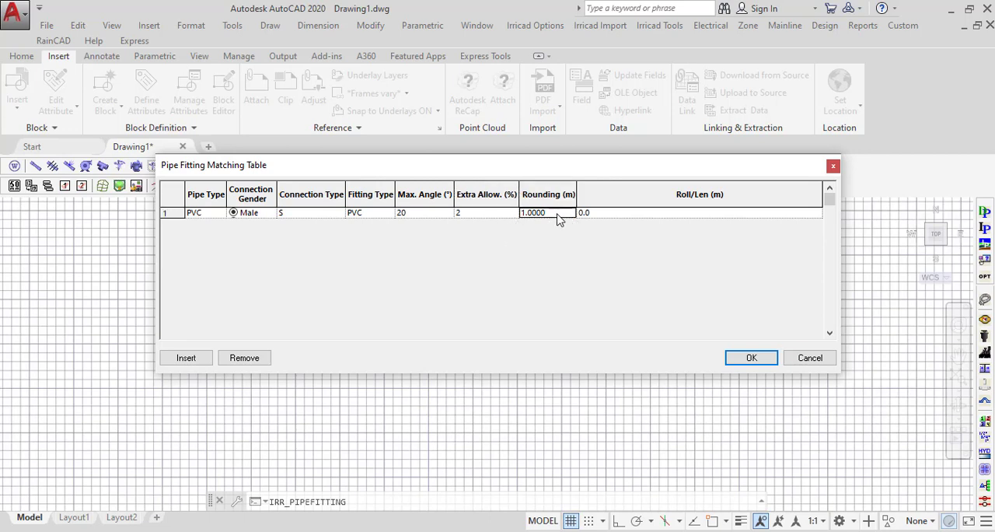
click(550, 205)
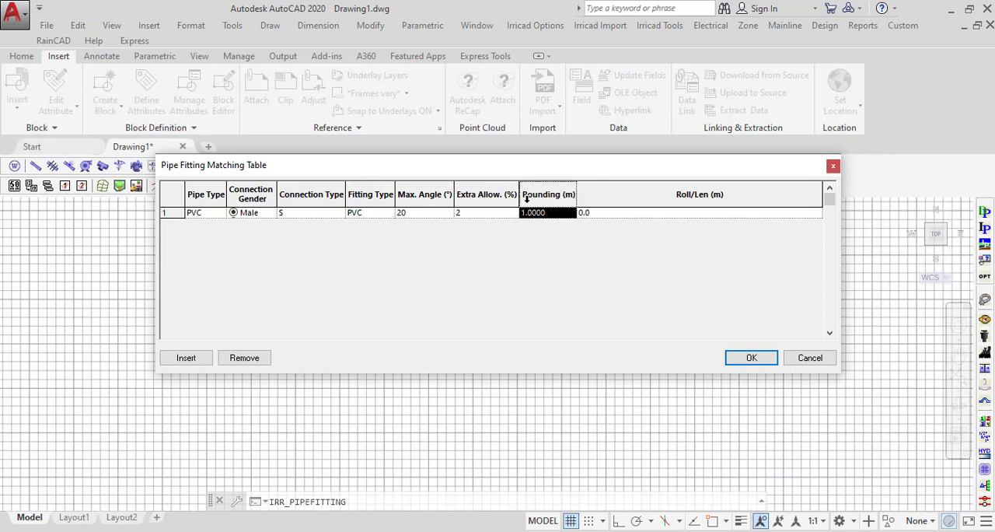
click(614, 216)
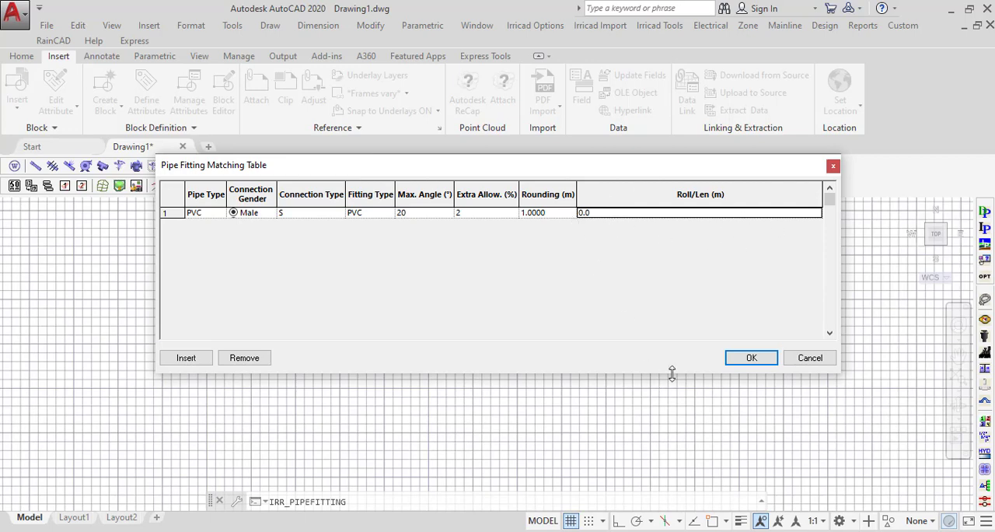
click(748, 362)
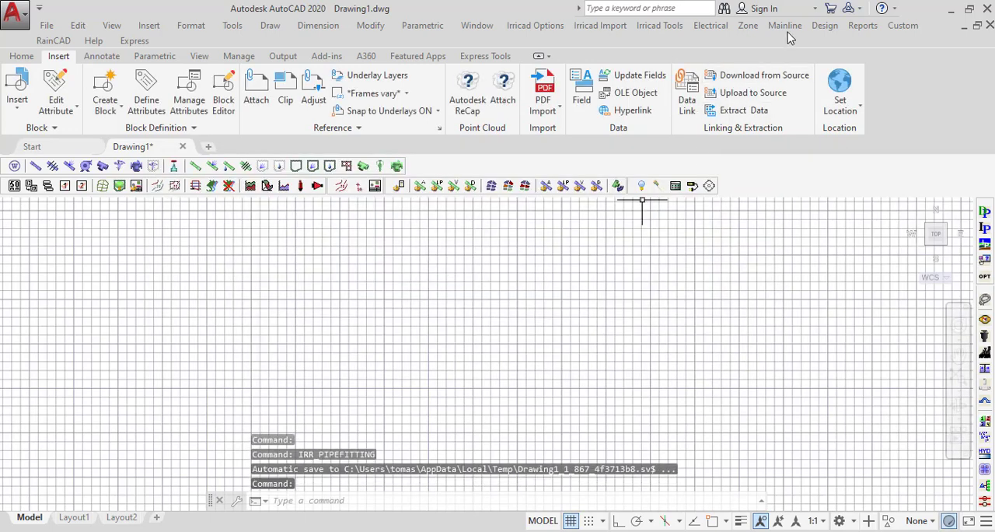
Reopen the Pipe Fitting Matching Table, switch the PVC row's connection gender to Female and back to Male, and accept it.
click(825, 27)
click(835, 395)
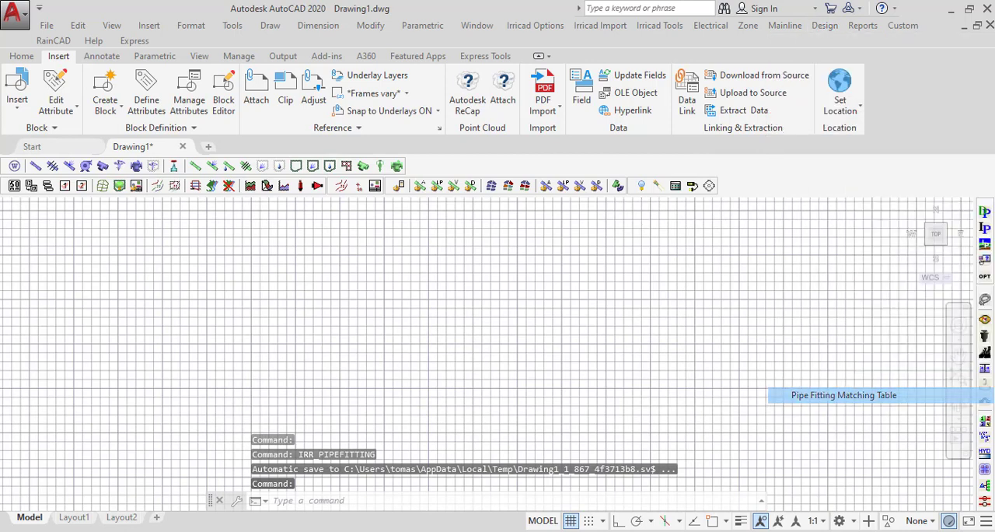
click(237, 224)
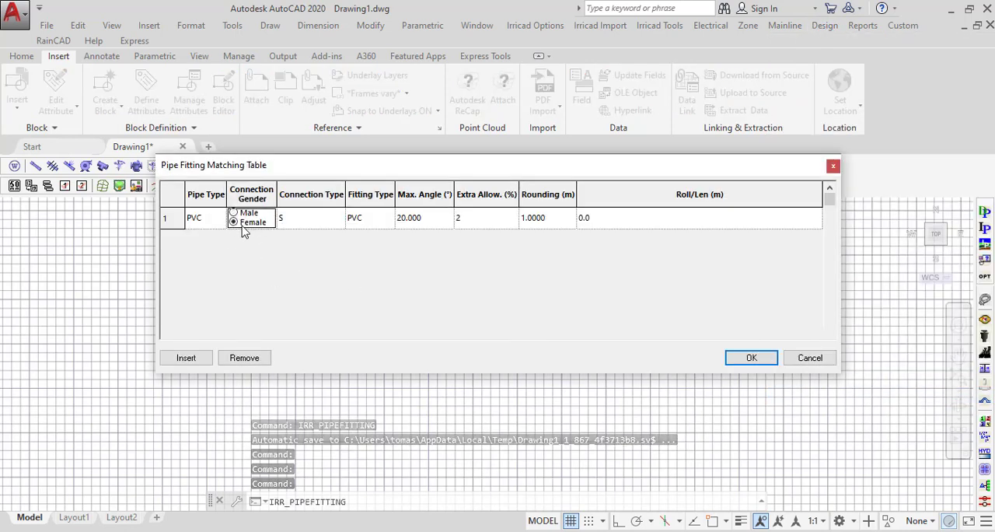
click(234, 223)
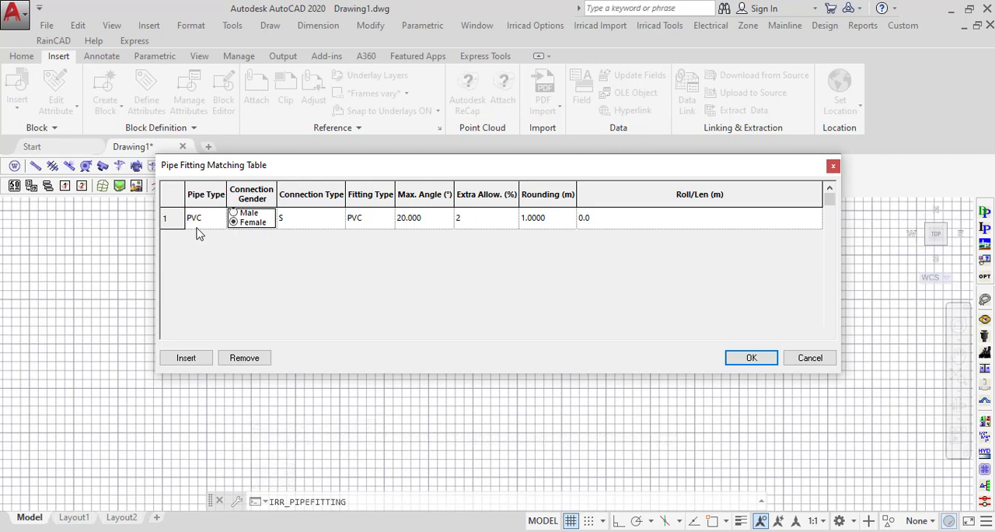
click(166, 219)
click(234, 214)
click(751, 359)
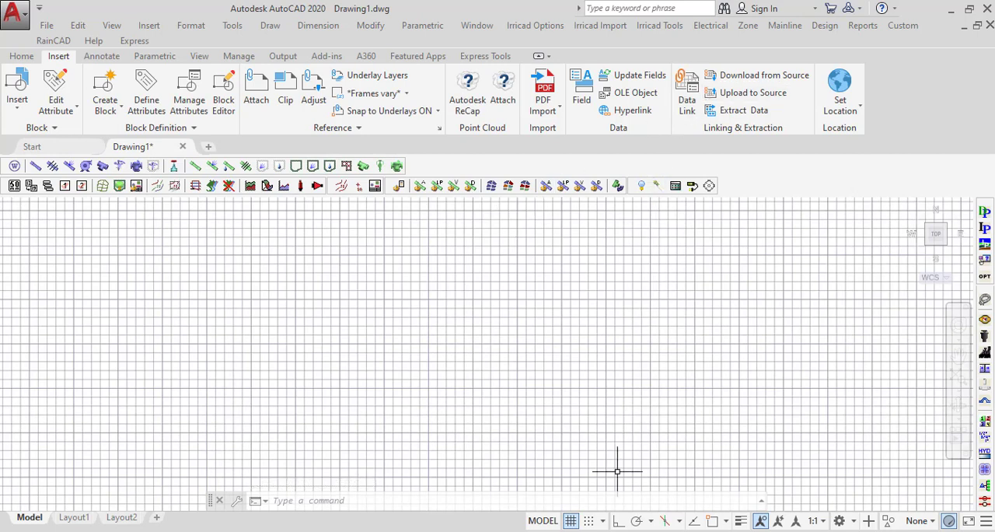
Switch to the Irricad Database Editor and open the recent database NewDatabase002.mdb.
click(527, 124)
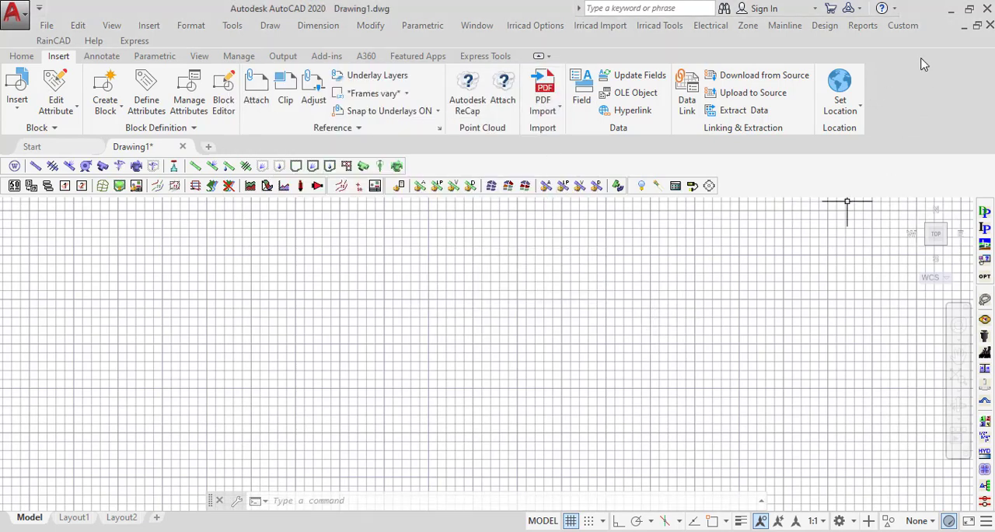
click(950, 11)
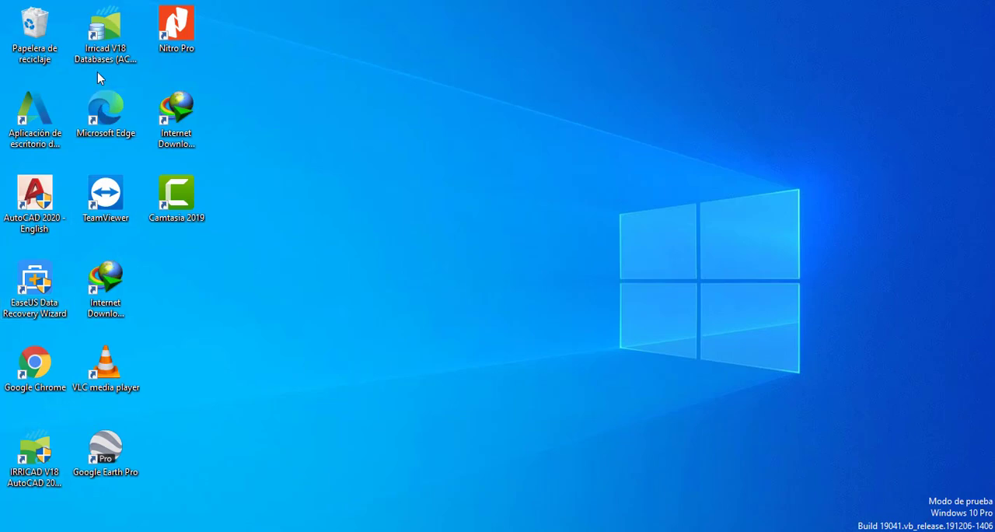
right_click(99, 51)
click(181, 167)
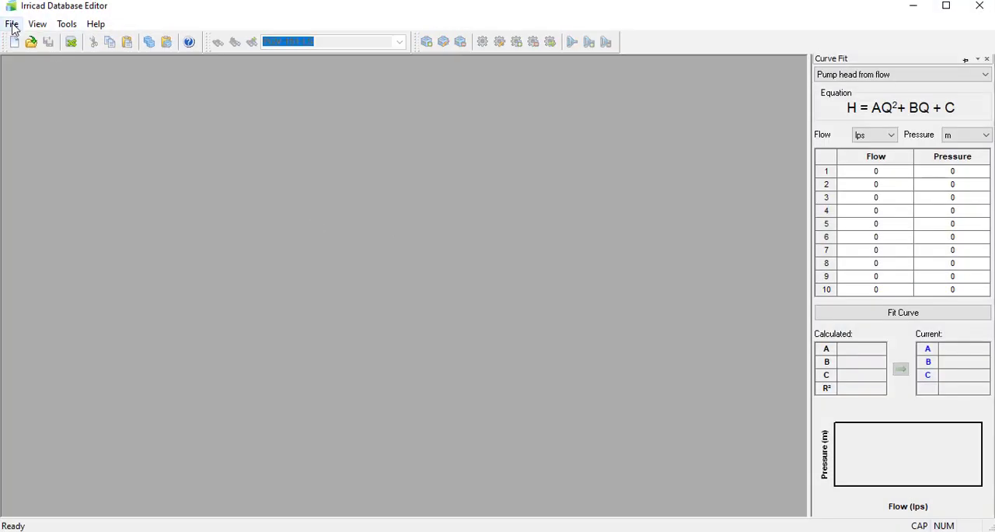
click(12, 24)
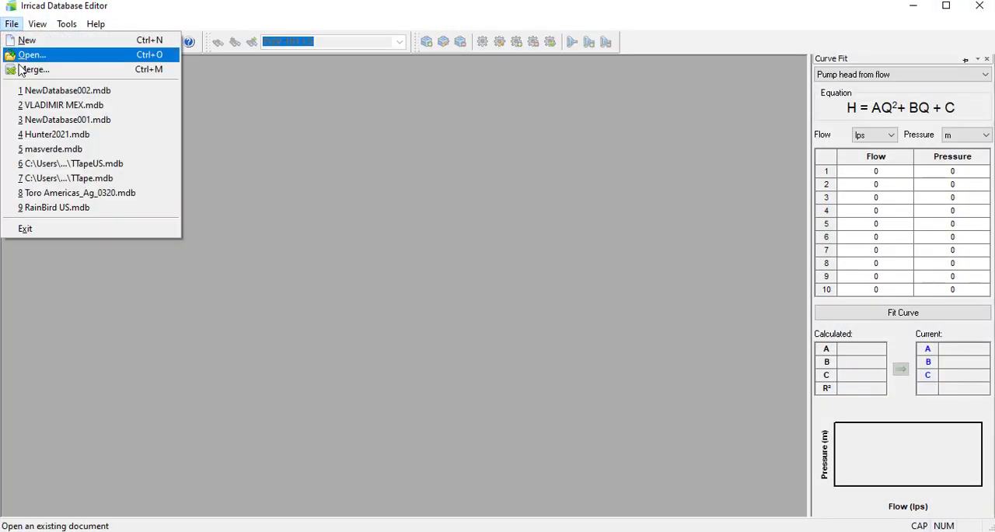
click(61, 91)
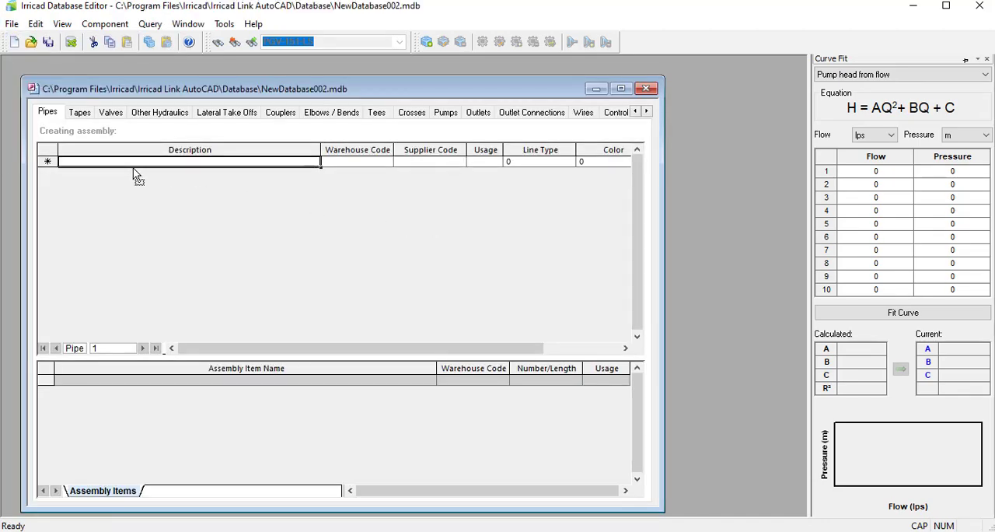
Open the Add Pipe form for a new component, examine the Supplier Cost Code and Pipe Type options, and close the form without saving.
click(621, 88)
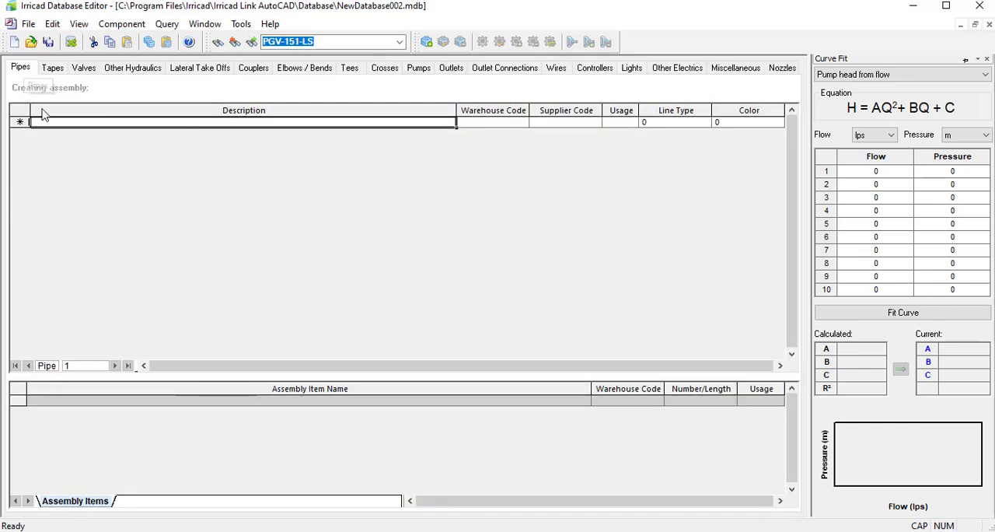
right_click(21, 121)
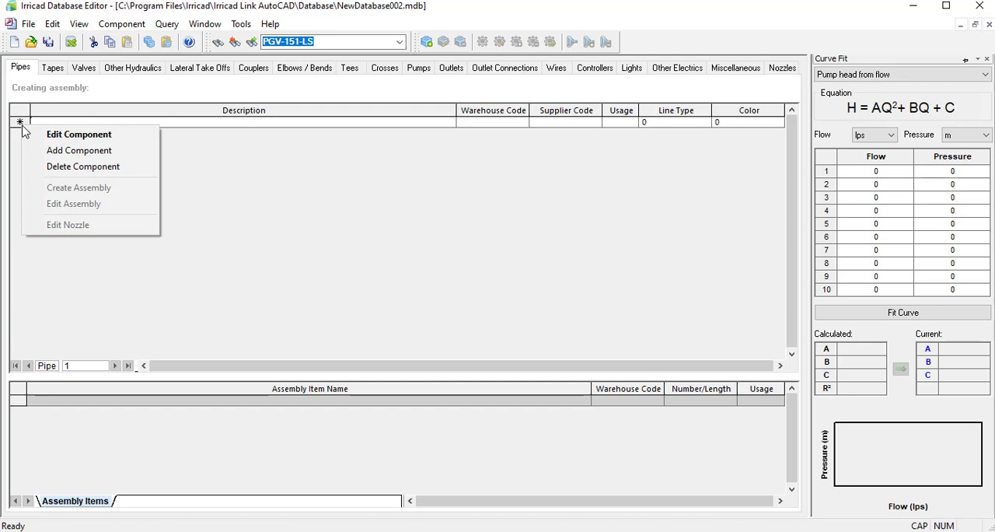
click(68, 154)
click(496, 216)
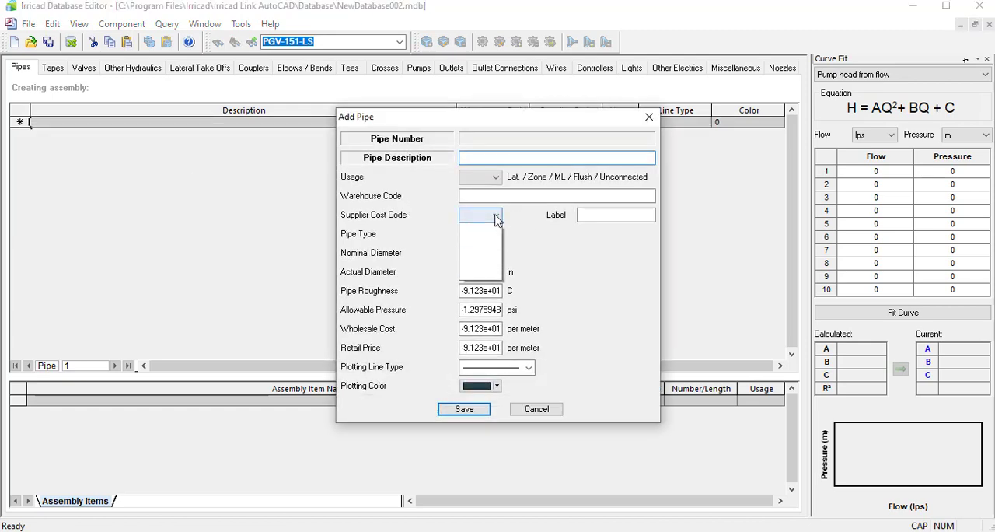
click(495, 219)
click(495, 234)
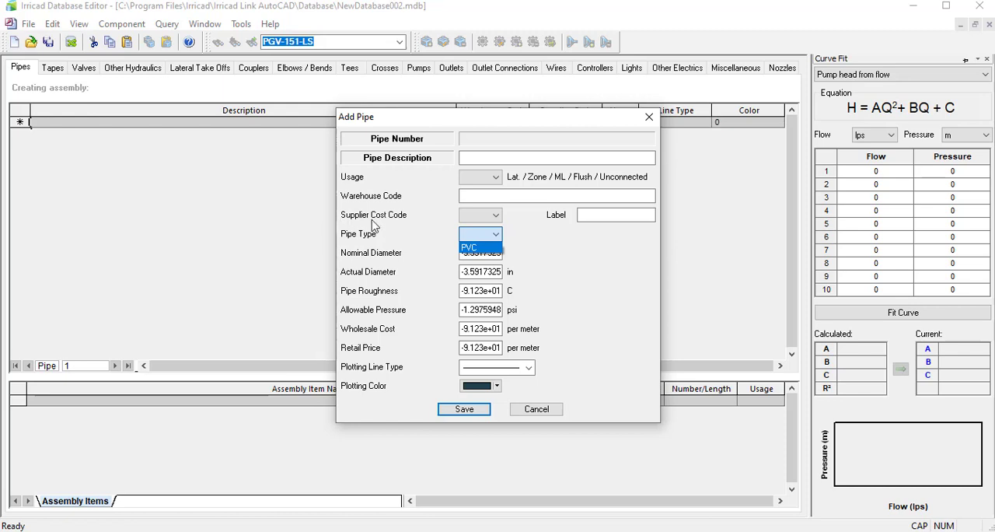
click(493, 219)
click(495, 218)
click(494, 221)
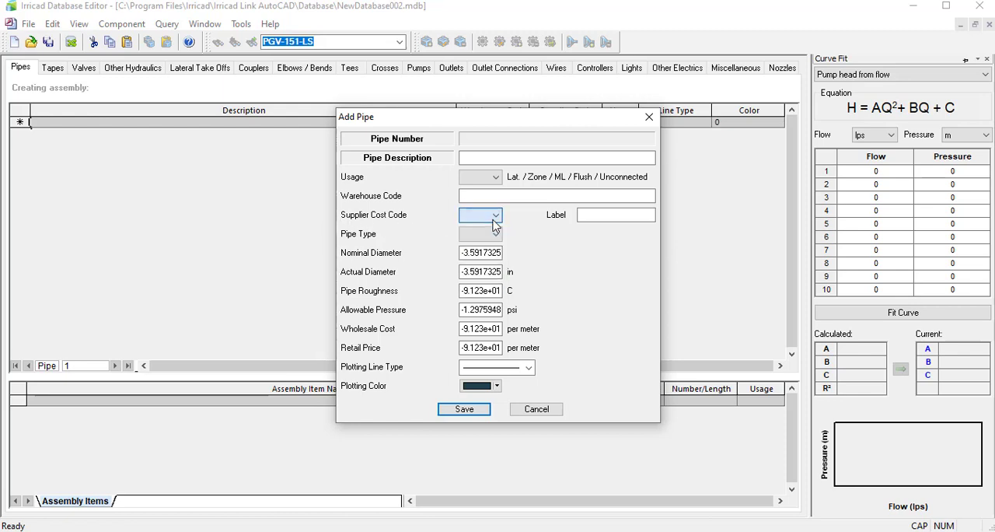
click(464, 236)
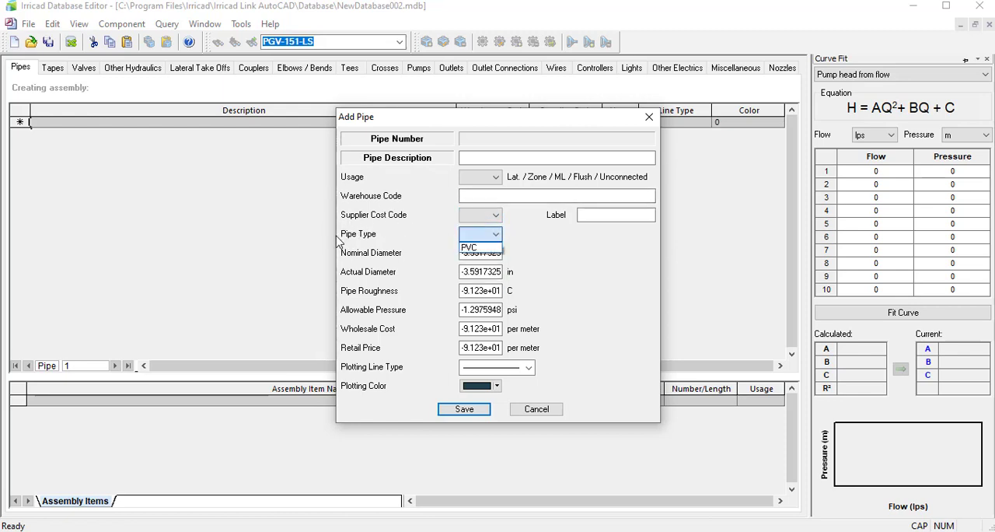
click(535, 246)
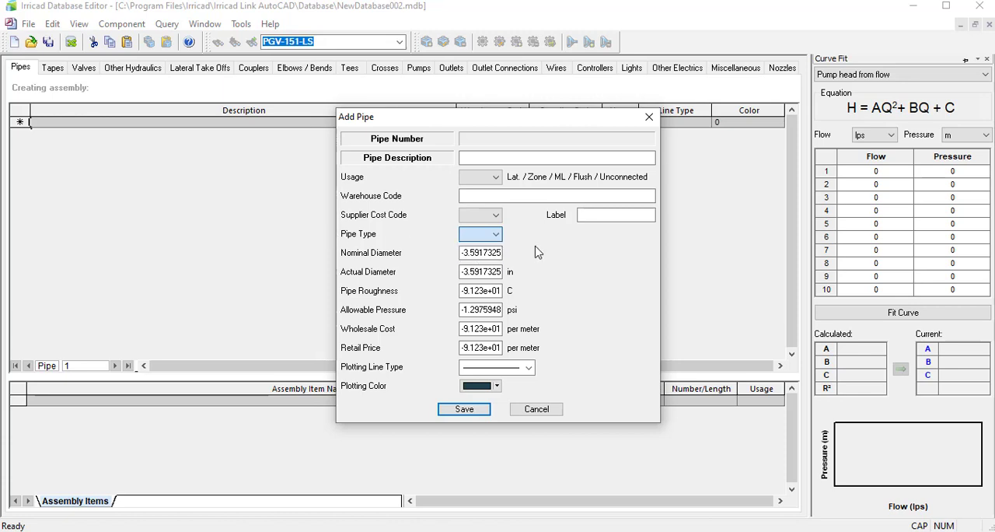
click(649, 118)
click(505, 122)
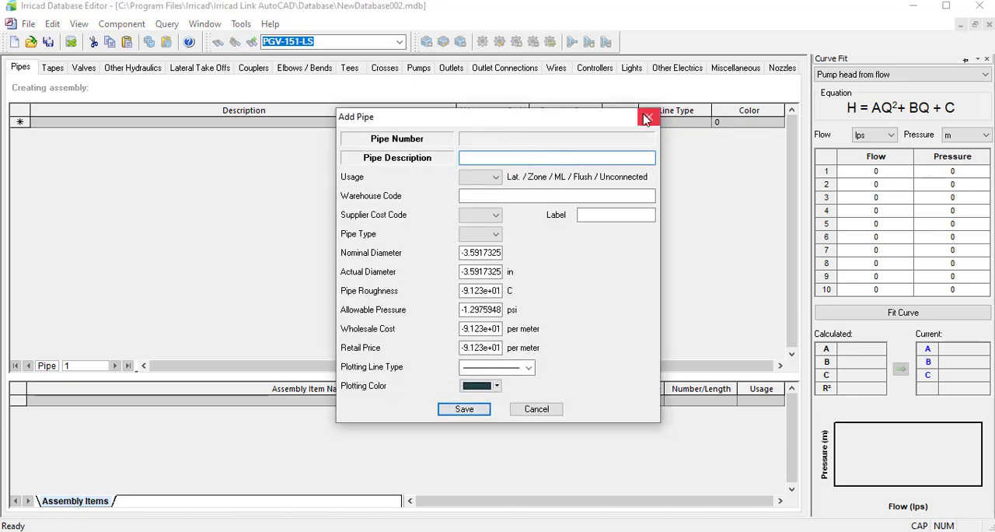
click(647, 117)
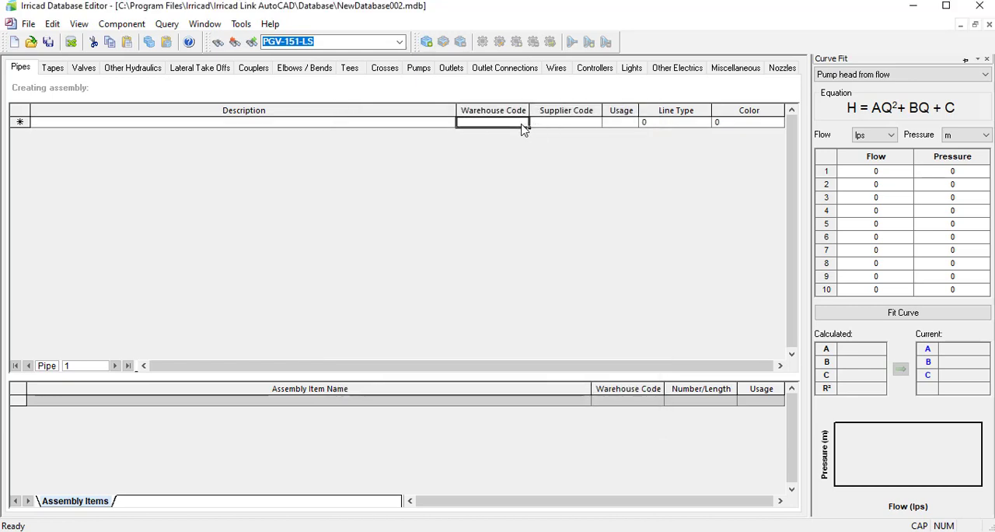
text(A)
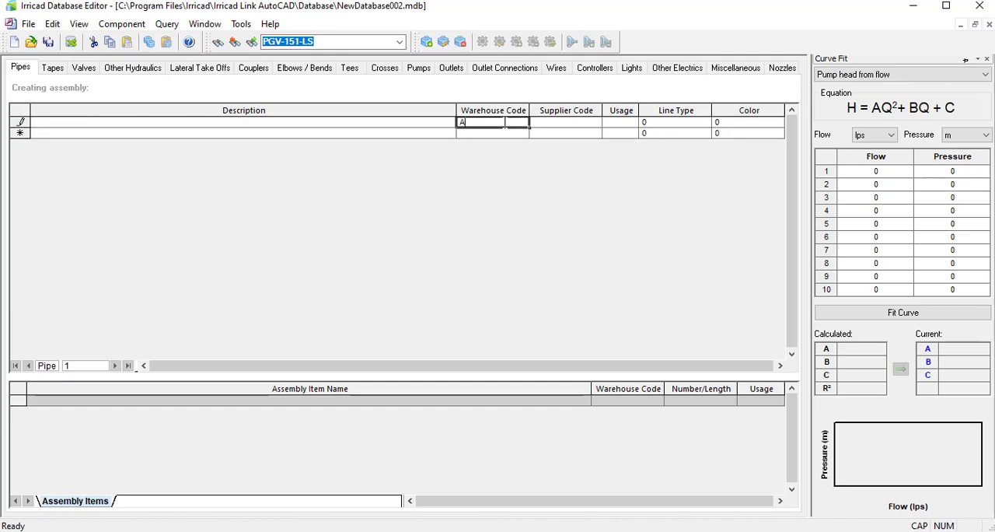
key(BackSpace)
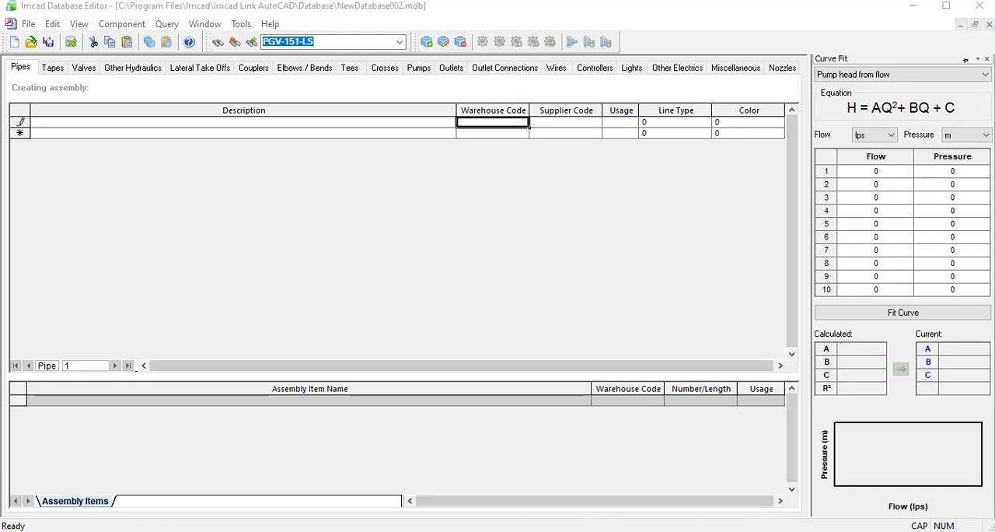
click(529, 106)
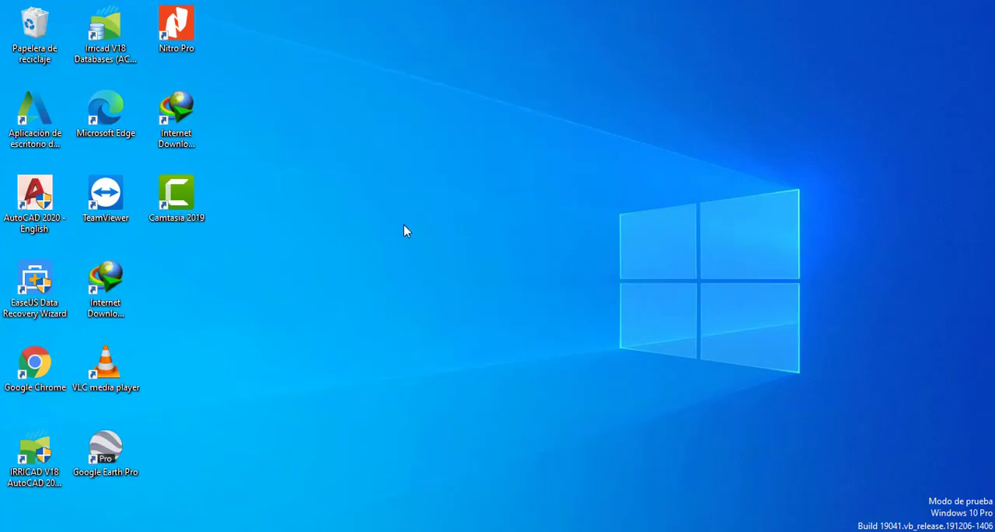
Run the Irricad V18 Databases program as administrator, reopen the recent database NewDatabase002.mdb, and maximize its window.
click(106, 52)
right_click(106, 52)
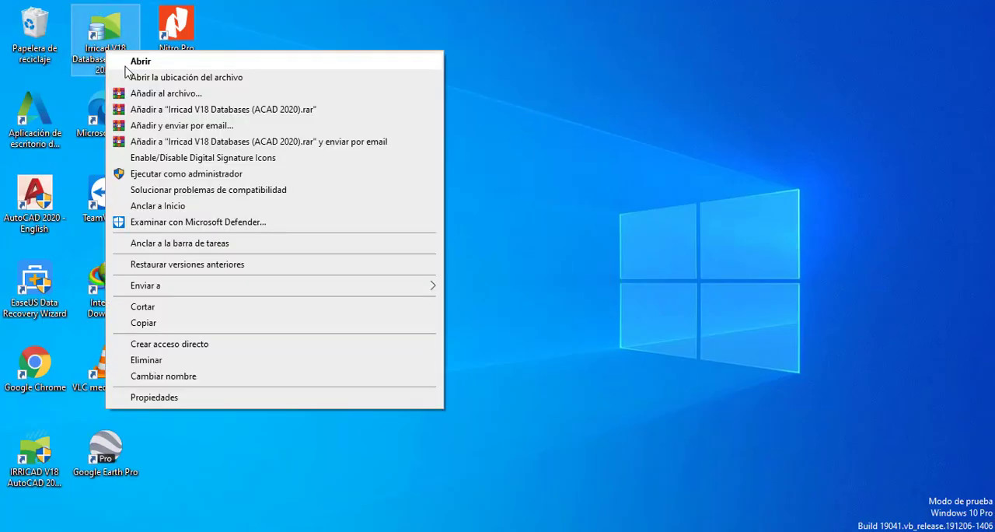
click(213, 174)
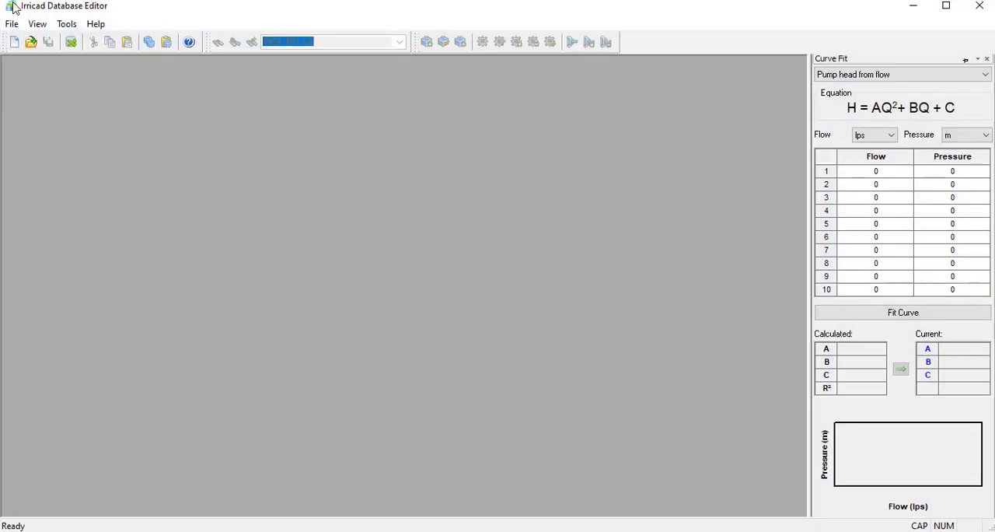
click(12, 24)
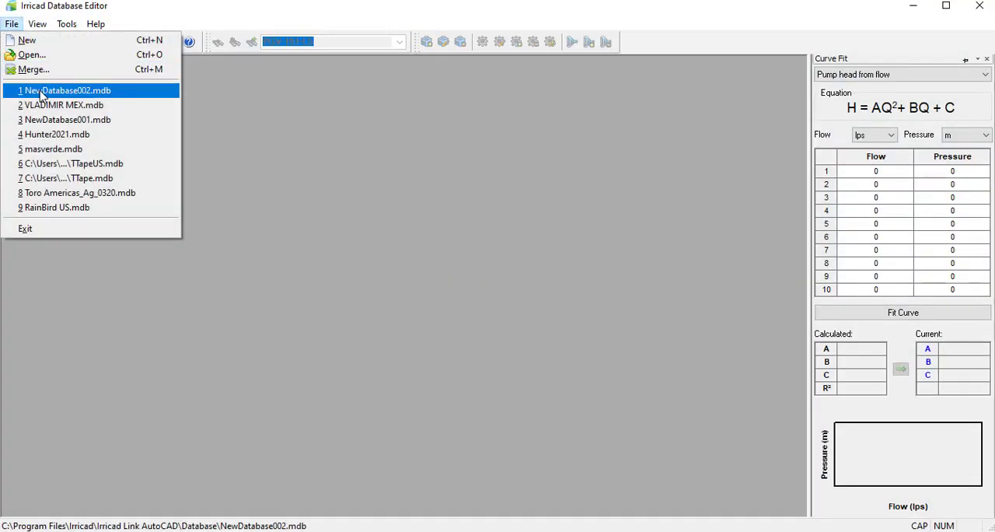
click(43, 94)
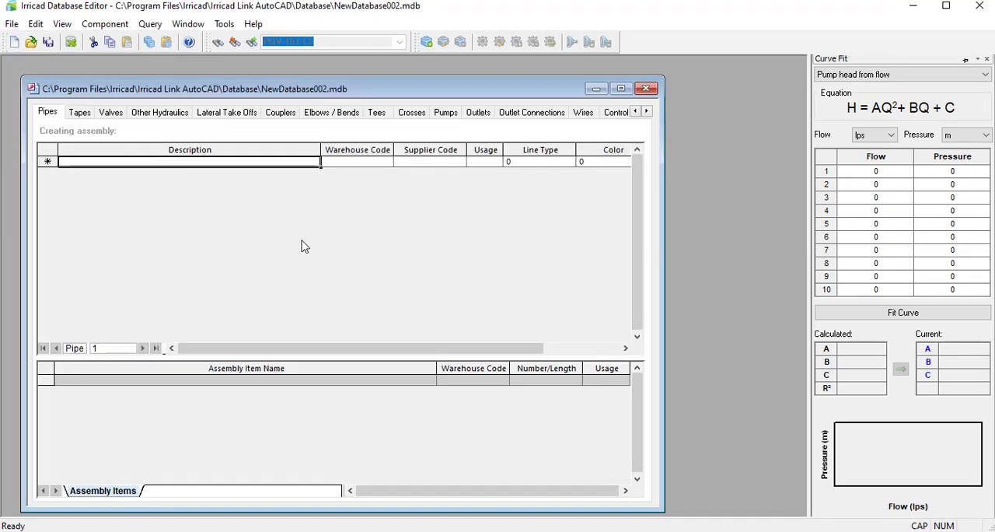
click(620, 87)
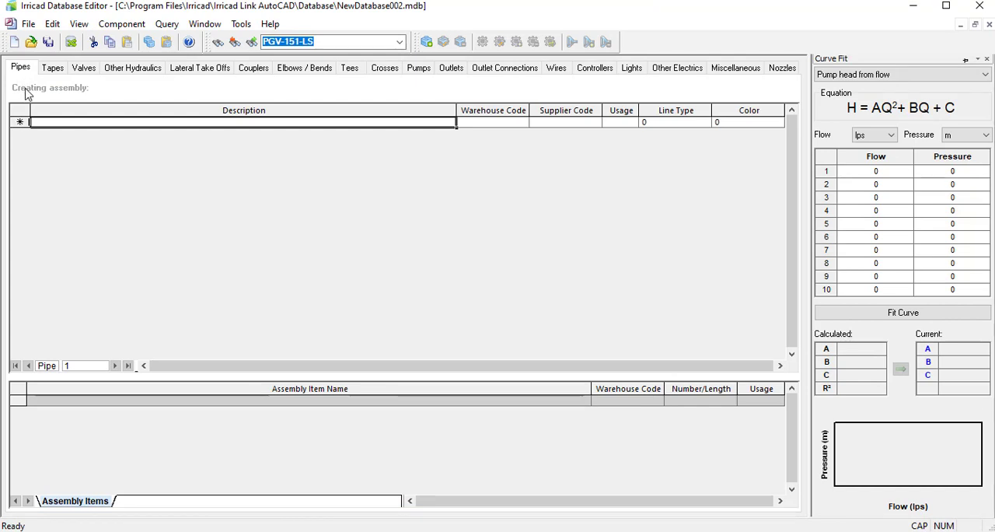
Start adding a new component in the Pipes table so the Add Pipe form is open.
click(30, 122)
right_click(29, 122)
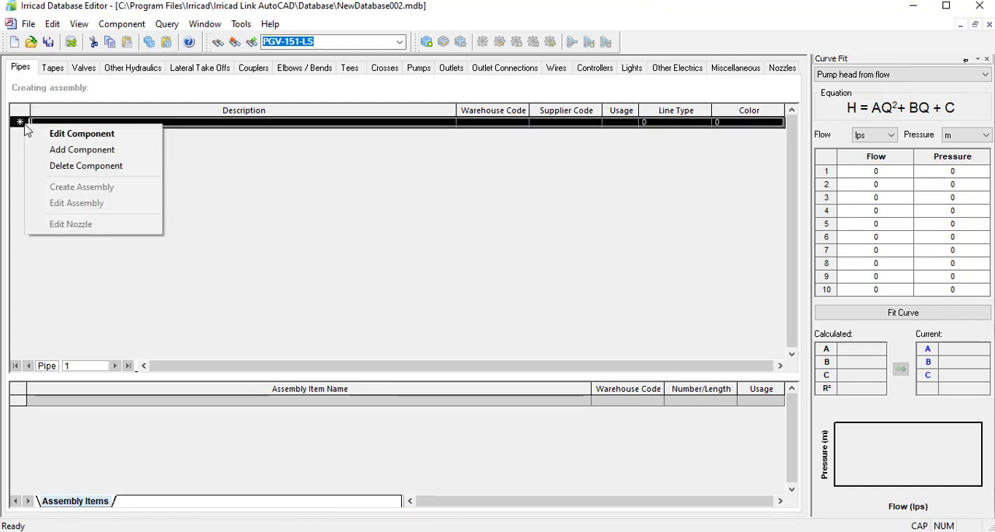
click(86, 148)
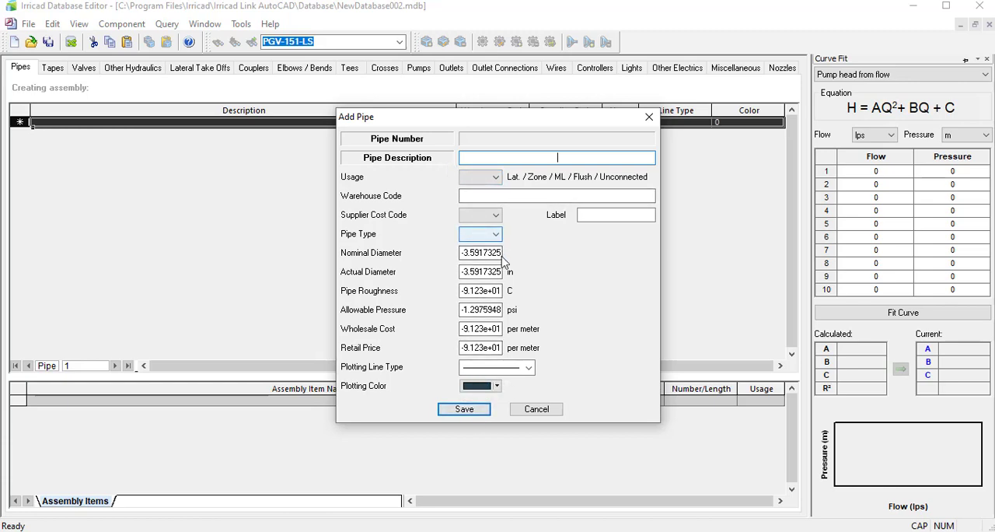
Switch to File Explorer, open the recent Excel workbook DATOS TÉCNICOS, and show its TUB INGLES sheet.
click(397, 530)
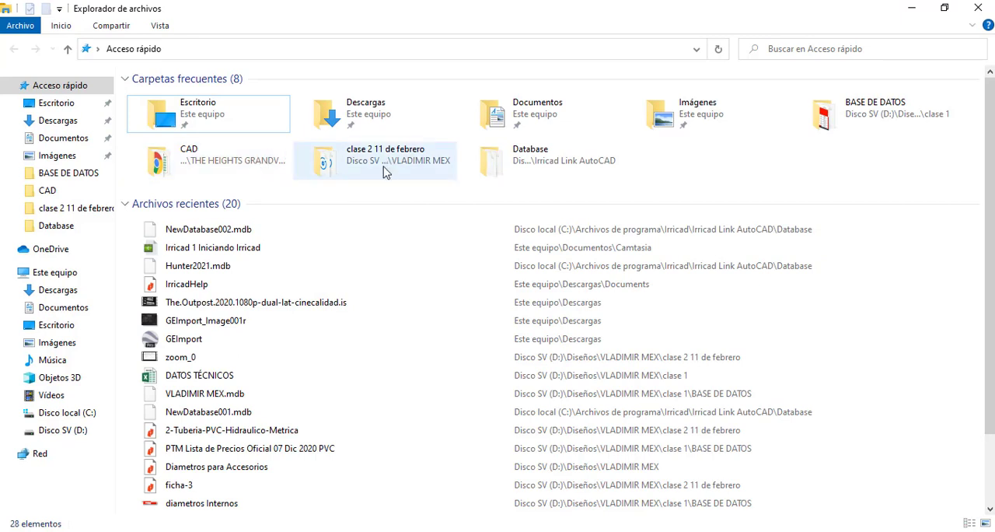
double_click(210, 374)
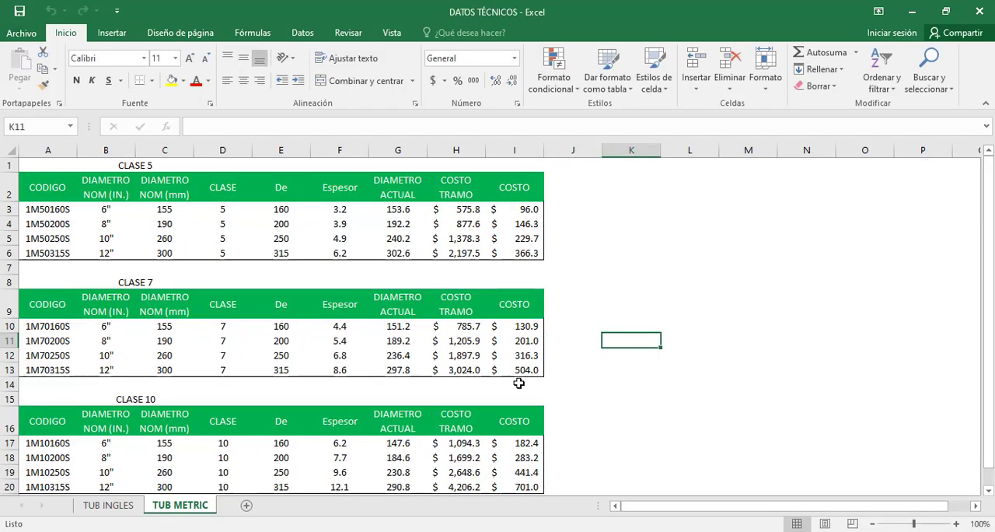
key(ctrl+Page_Up)
scroll(582, 389, up, 5)
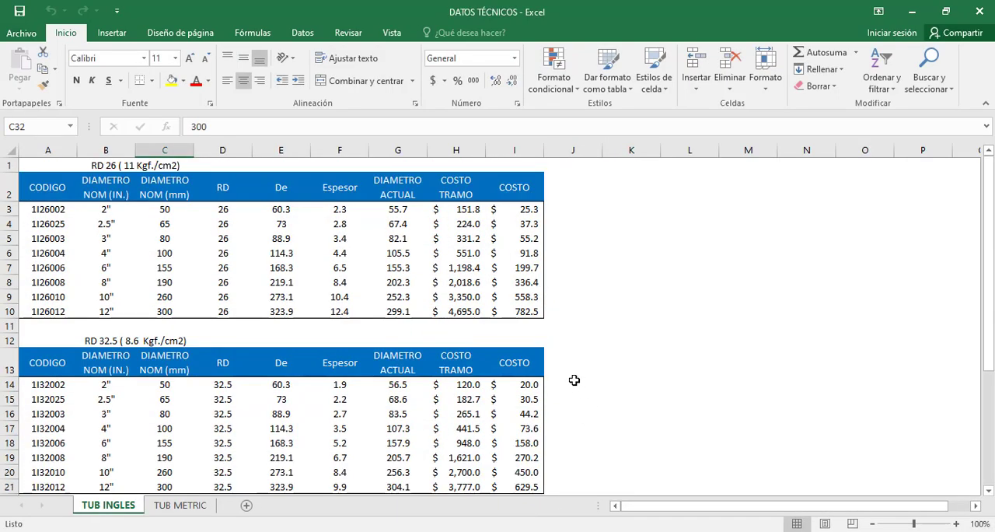
Examine the RD 26, RD 32.5 and RD 41 pipe tables on the TUB INGLES sheet.
click(652, 263)
drag(47, 195, 524, 323)
click(570, 317)
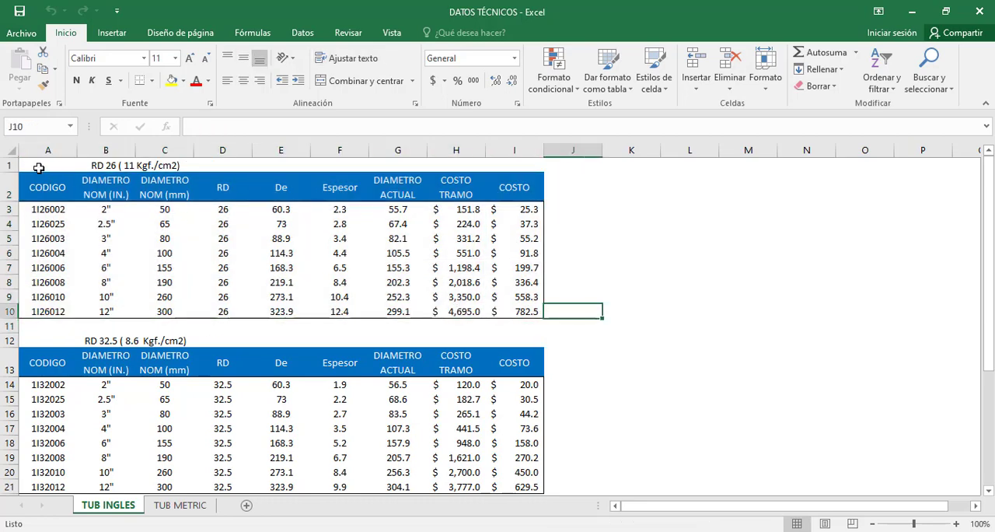
drag(38, 168, 522, 312)
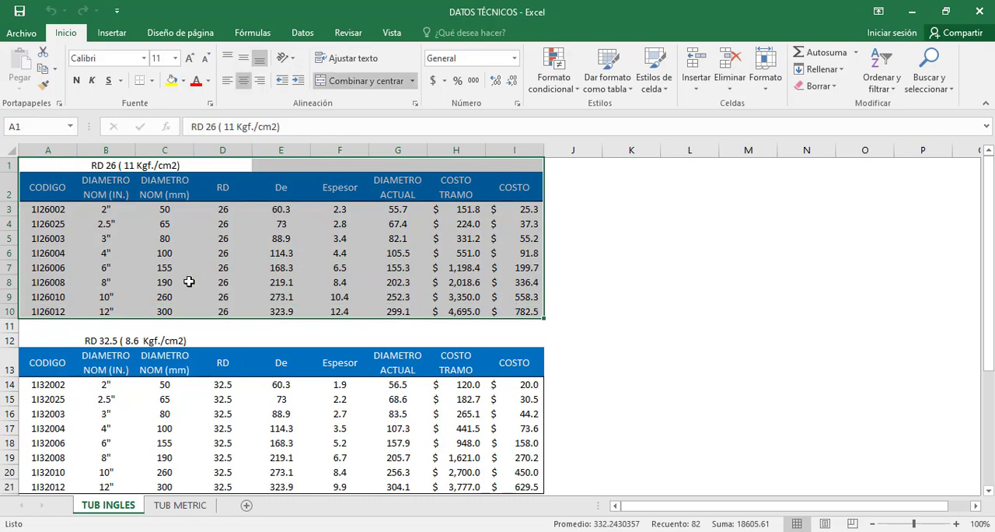
scroll(179, 283, down, 2)
scroll(180, 283, down, 3)
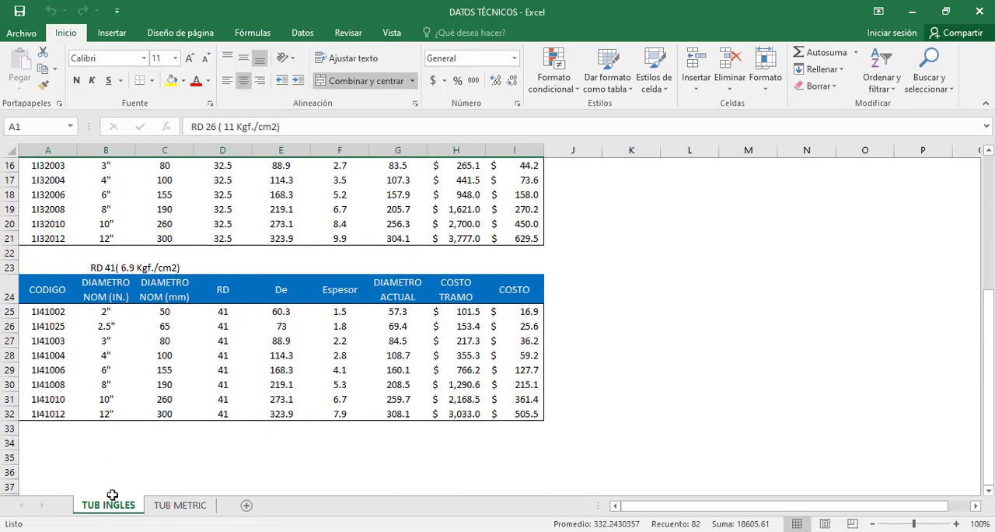
scroll(48, 203, up, 5)
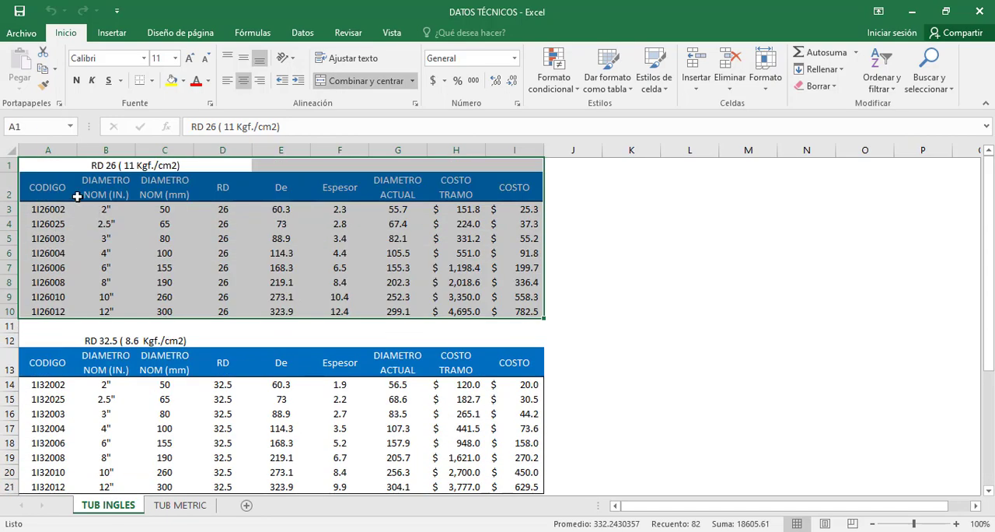
click(46, 183)
drag(47, 183, 515, 311)
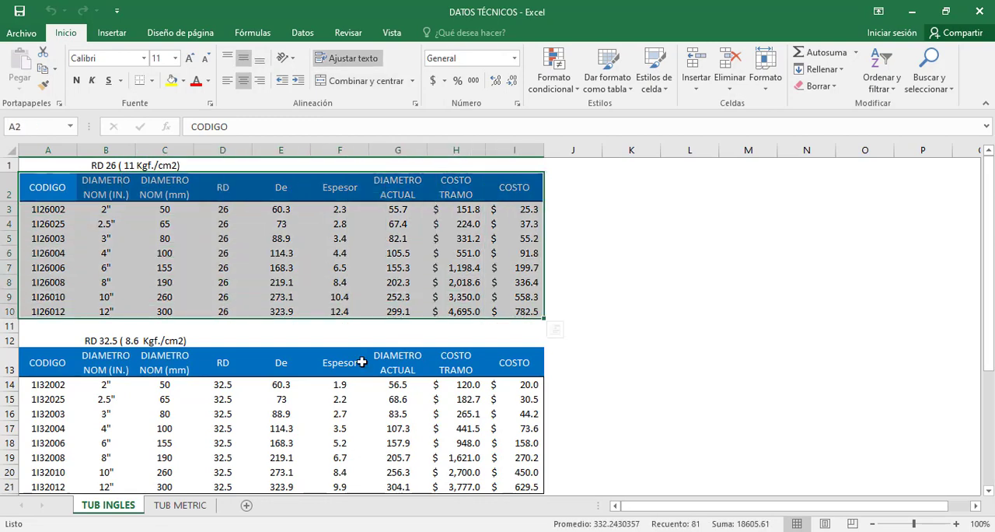
Examine the CLASE 5, CLASE 7 and CLASE 10 pipe tables on the TUB METRIC sheet.
click(180, 506)
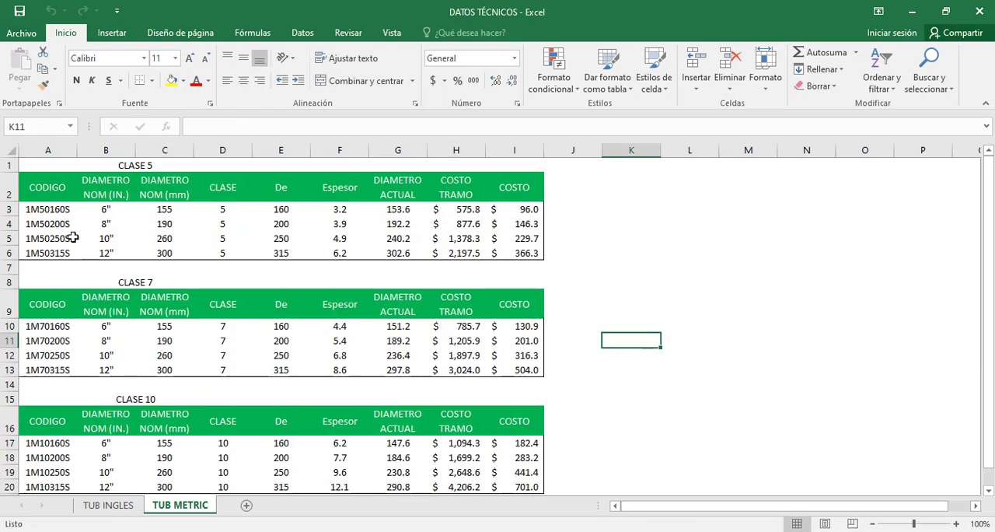
drag(46, 187, 530, 368)
scroll(229, 410, up, 2)
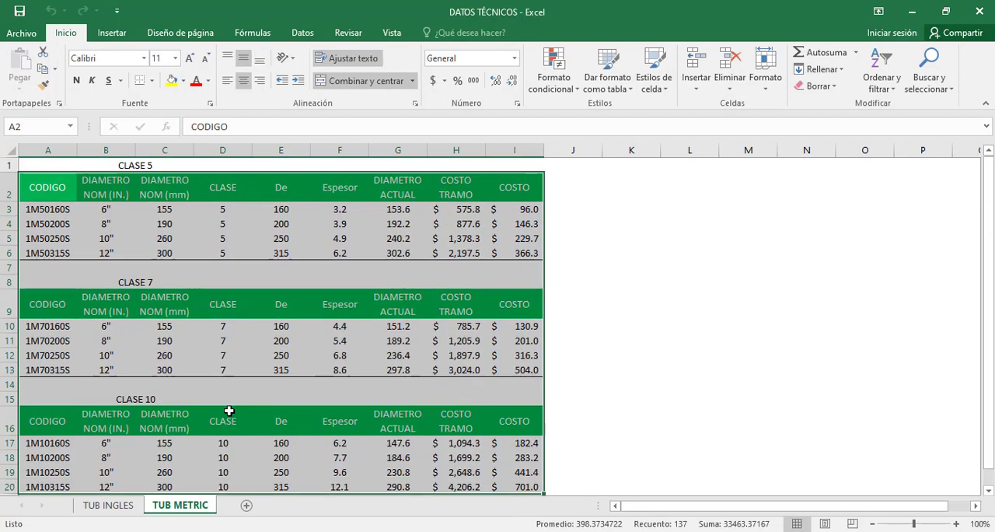
click(203, 282)
click(115, 187)
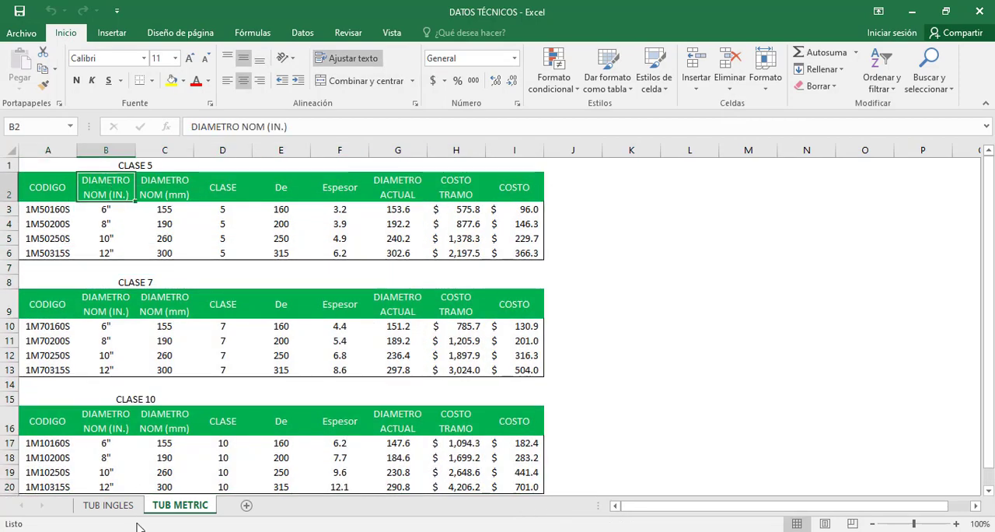
Return to the TUB INGLES sheet and select the 2" pipe row, code 1I26002, in the RD 26 table from CODIGO to COSTO.
click(108, 505)
click(31, 185)
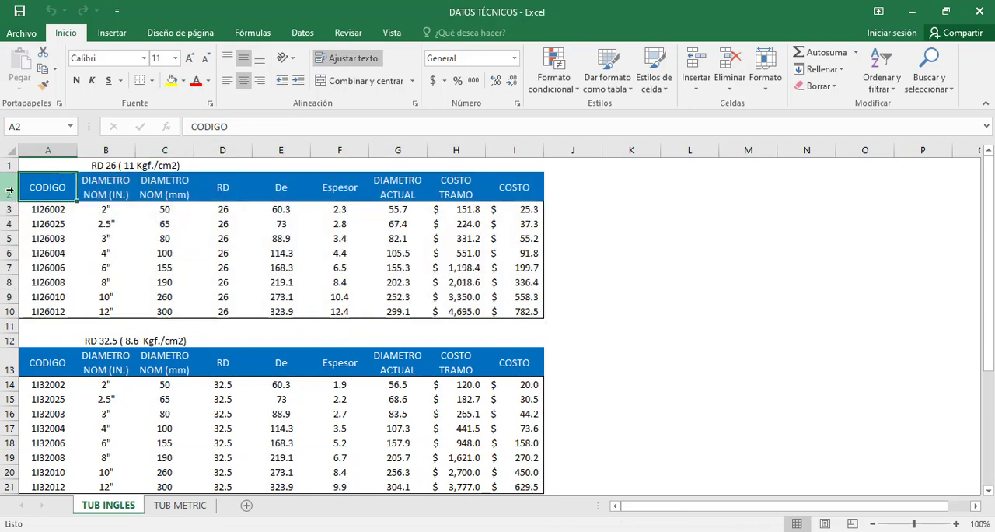
drag(55, 164, 511, 304)
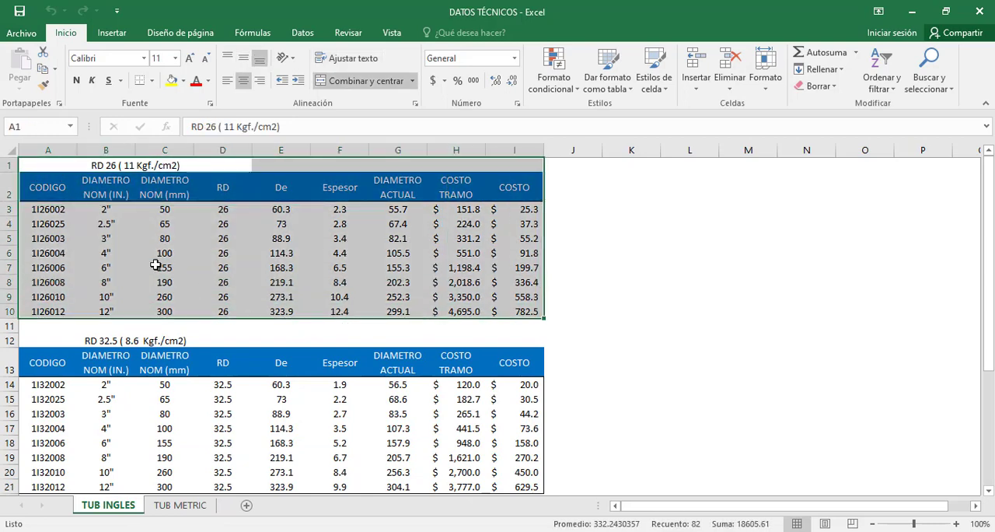
click(21, 167)
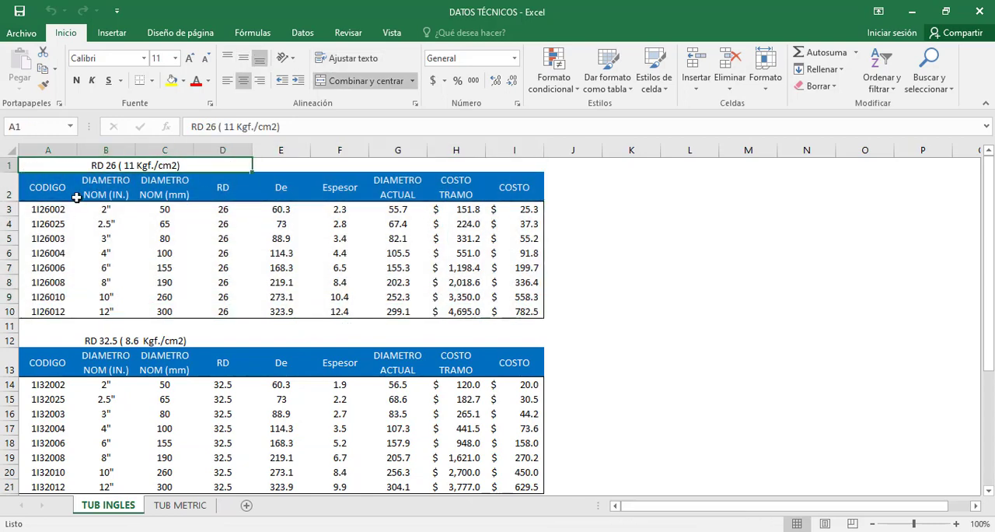
click(40, 212)
click(100, 213)
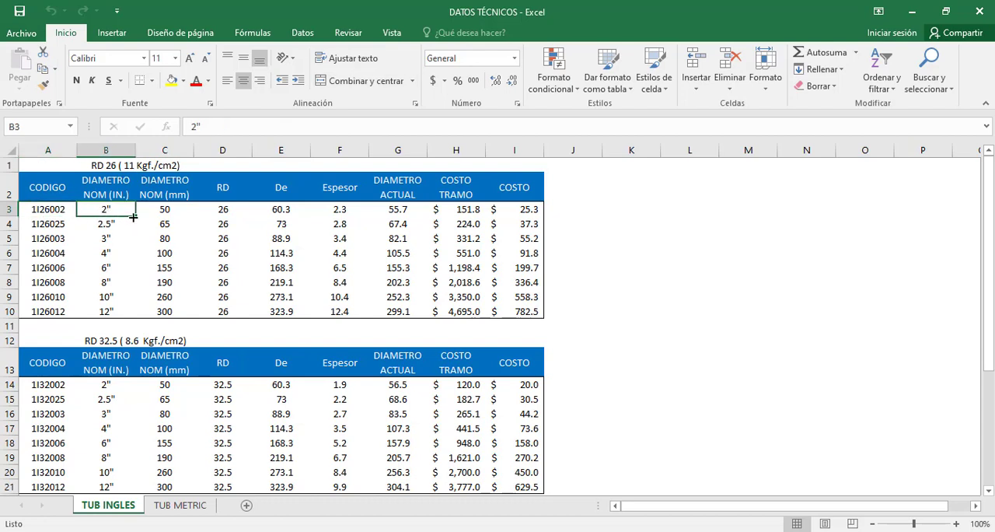
drag(31, 211, 518, 216)
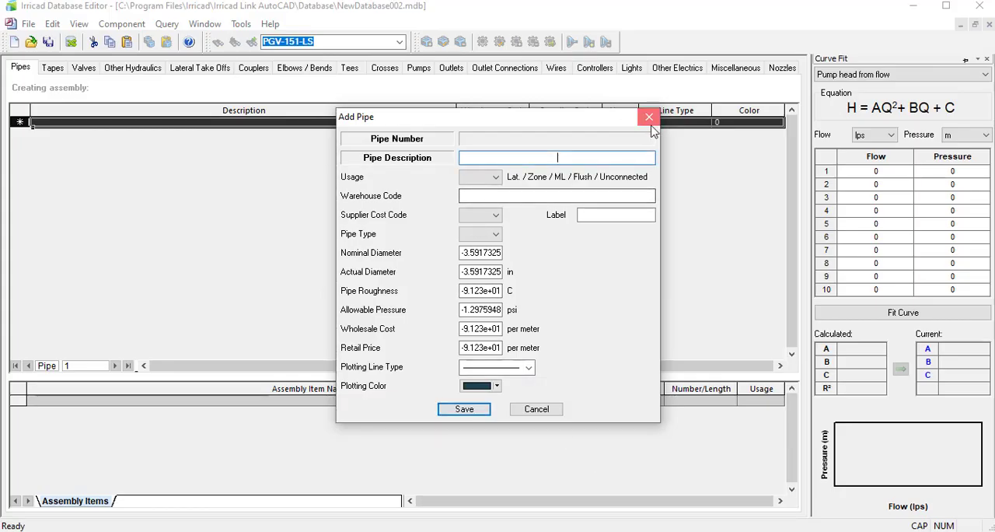
Switch to the Irricad Database Editor and reset the units to Metric defaults, with Outlet Flow in lph and Diameter in mm.
click(646, 116)
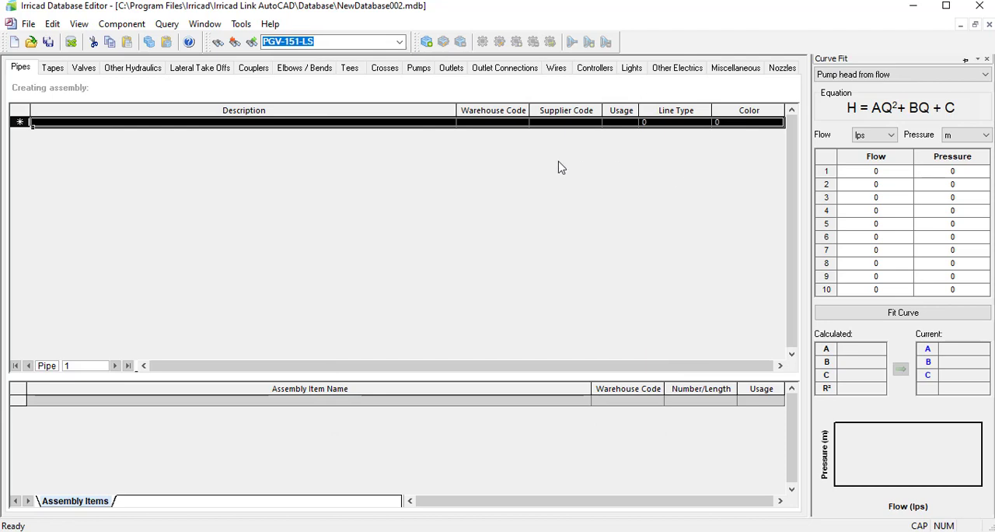
click(239, 26)
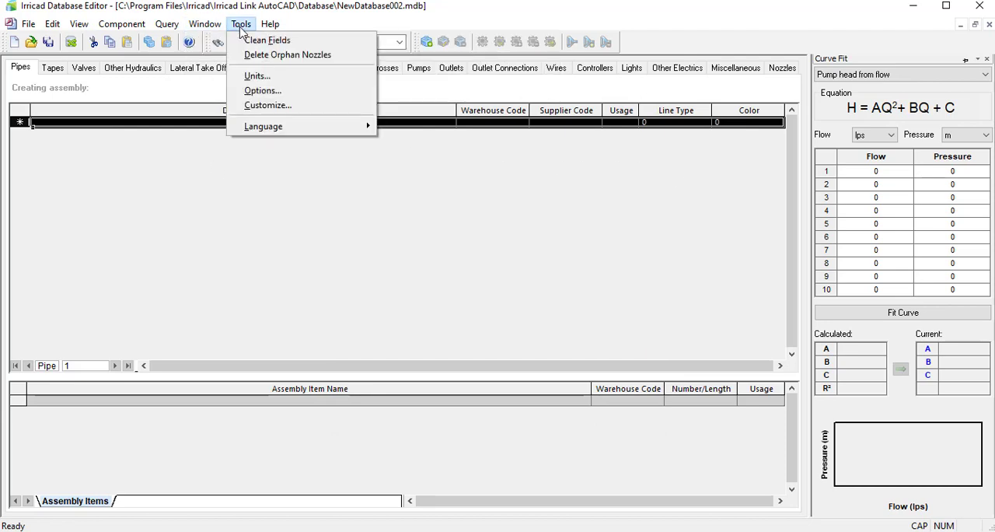
click(257, 76)
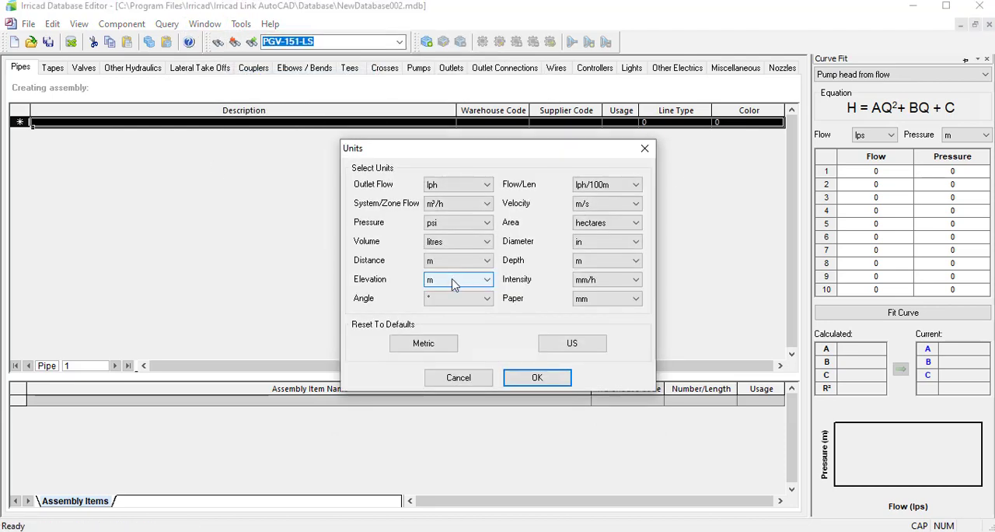
click(412, 342)
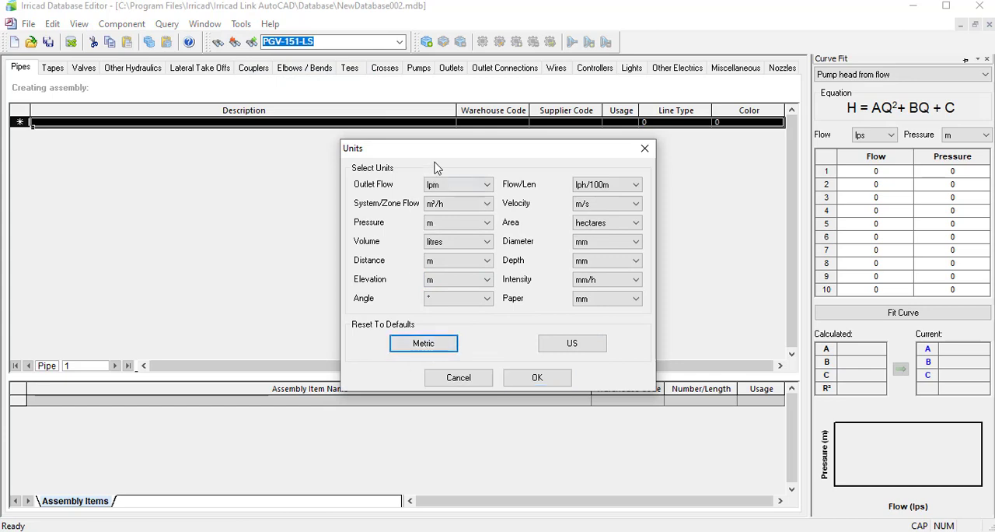
click(458, 185)
click(458, 206)
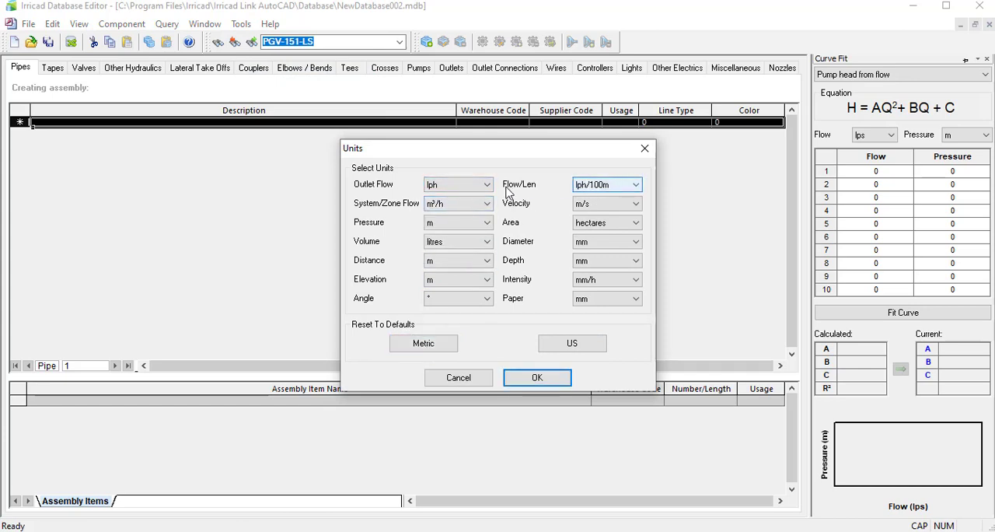
click(626, 243)
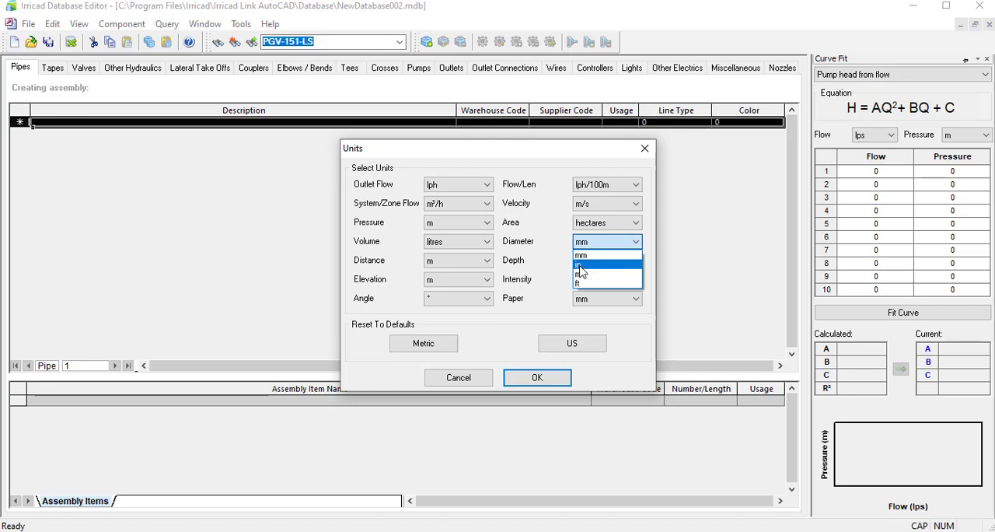
click(581, 255)
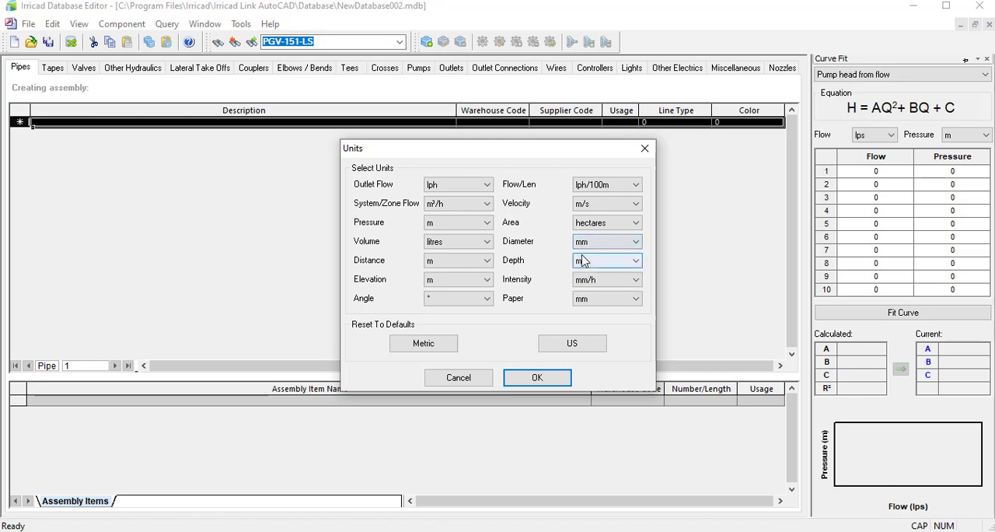
click(539, 385)
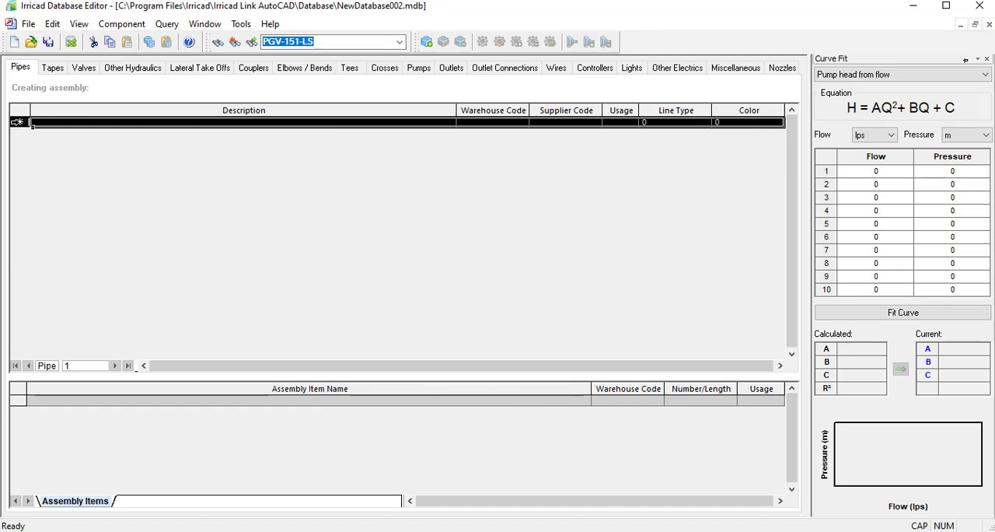
Add a new pipe component with the description PVC 2" RD 26.
right_click(31, 124)
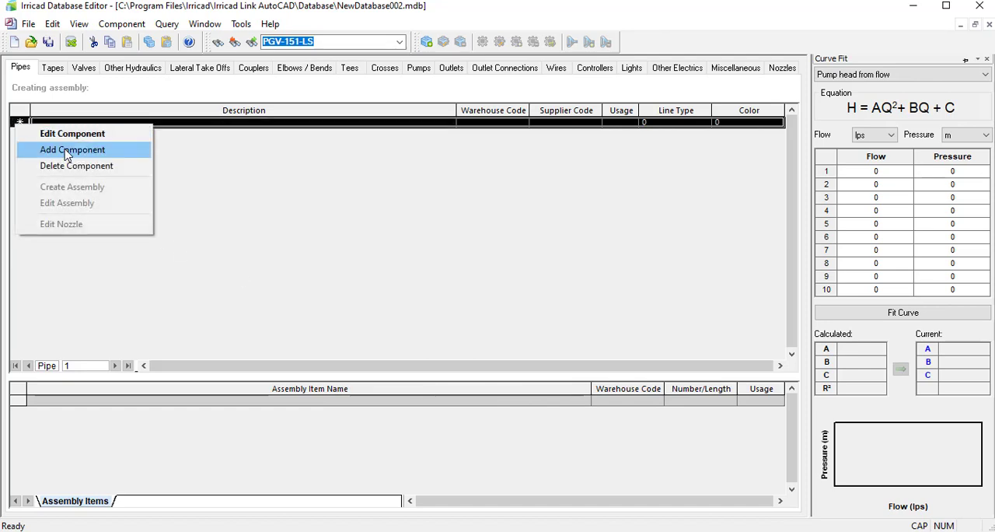
click(84, 150)
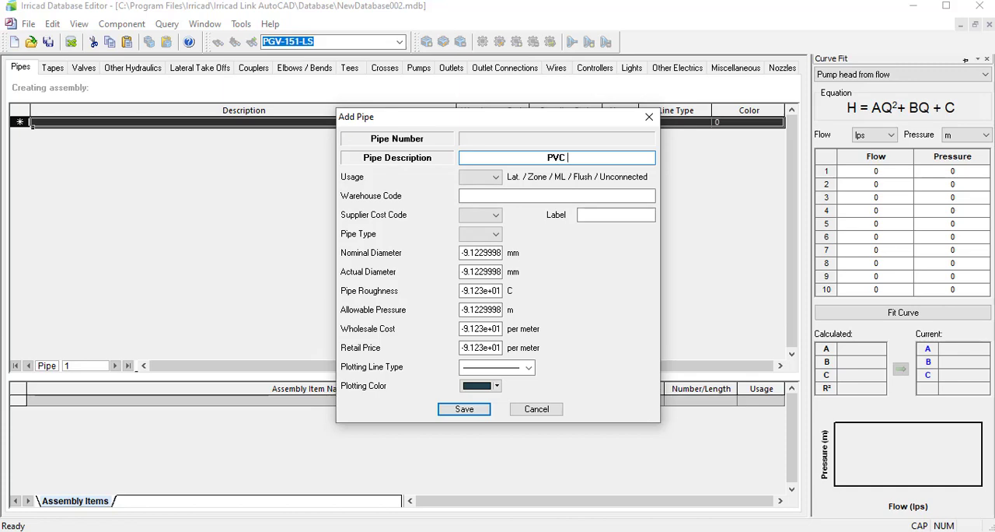
text(" sc)
key(BackSpace)
key(BackSpace)
text(RD 26)
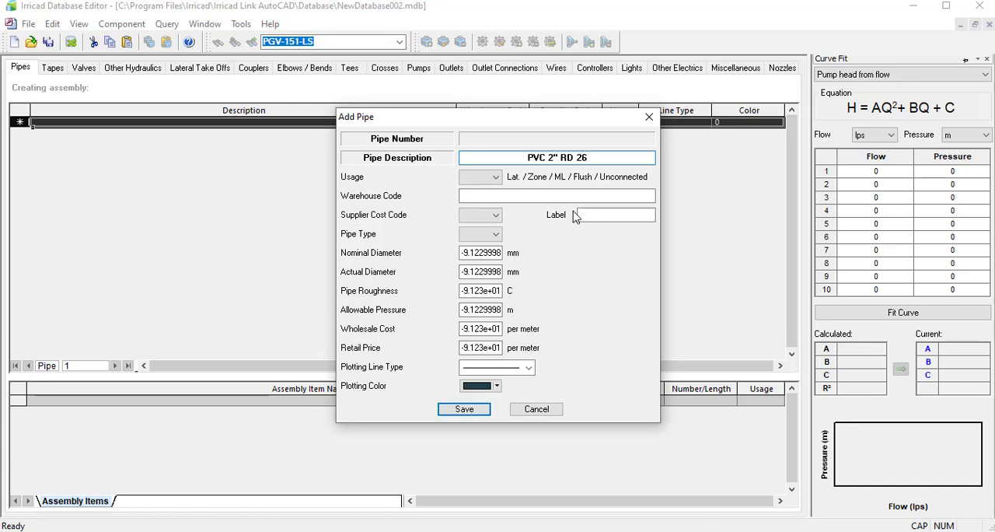
Set the usage of the new pipe to LZ.
click(495, 177)
click(496, 179)
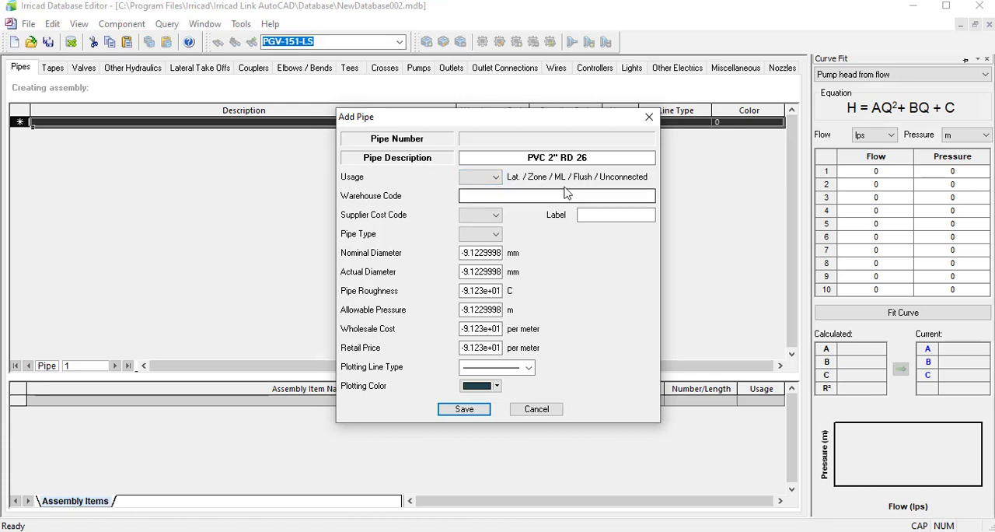
click(495, 177)
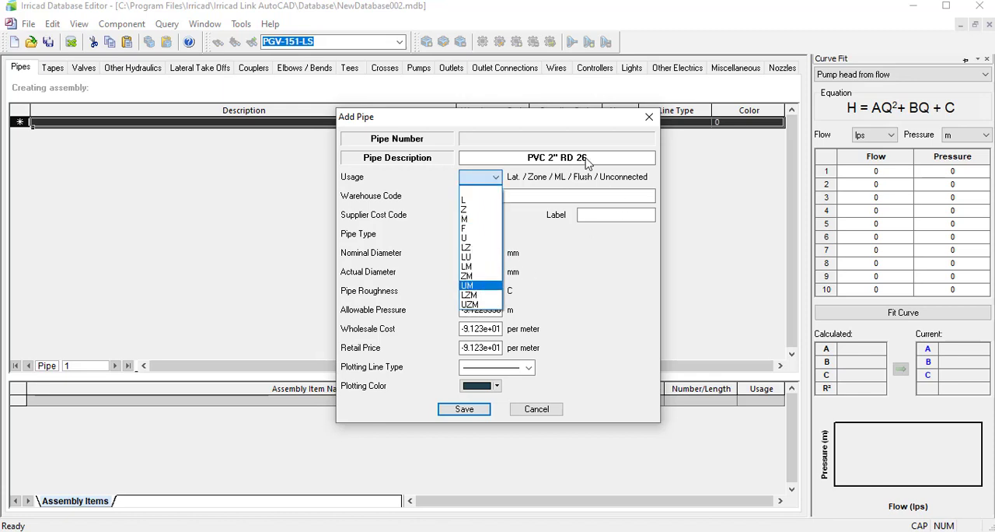
click(481, 251)
Copy code 1I26002 from the Excel RD 26 table into the pipe's Warehouse Code and set its Label to 2" RD26.
click(545, 195)
click(504, 199)
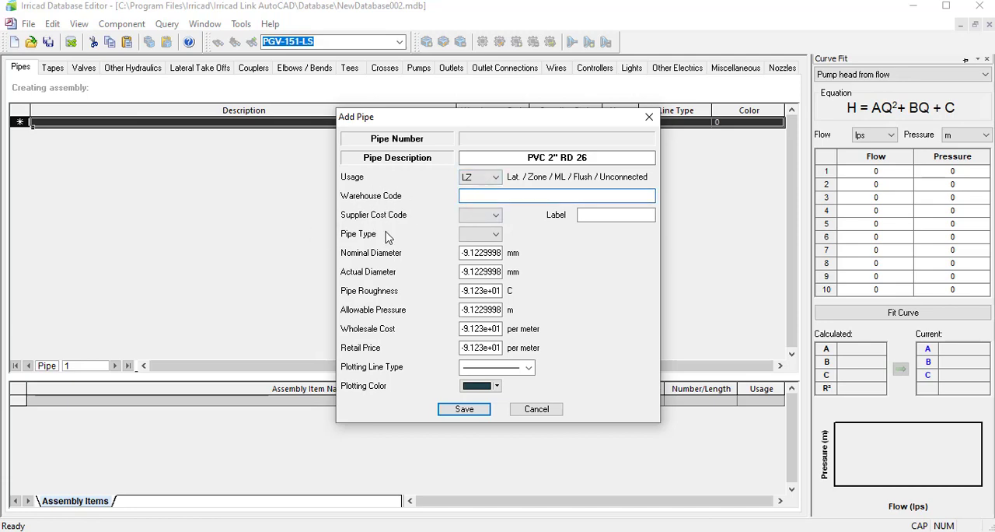
click(327, 530)
click(58, 210)
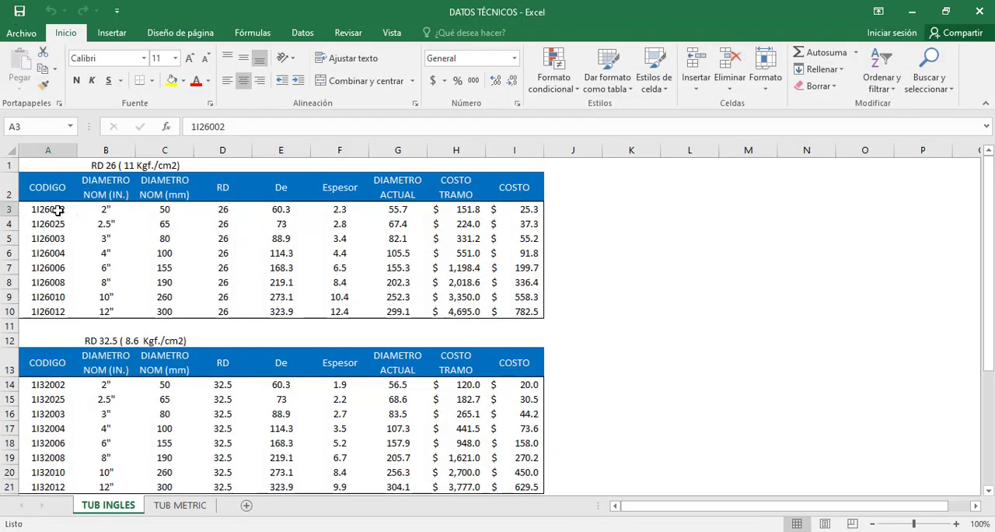
click(227, 125)
double_click(221, 125)
key(ctrl+c)
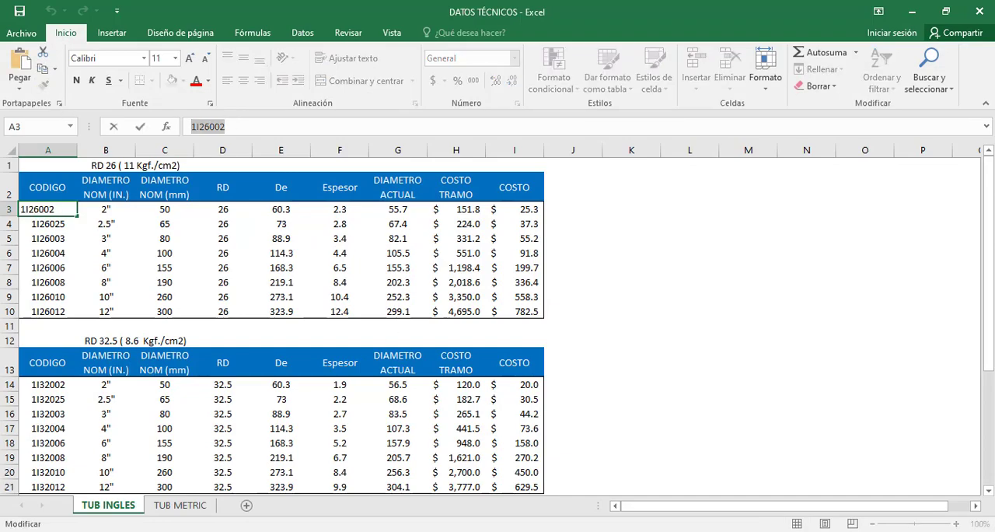
key(alt+Tab)
key(ctrl+v)
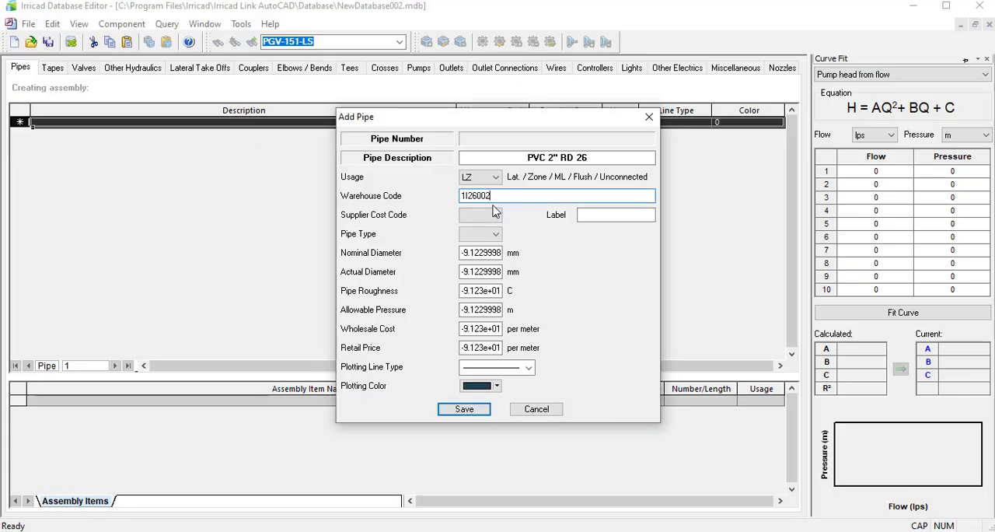
click(584, 214)
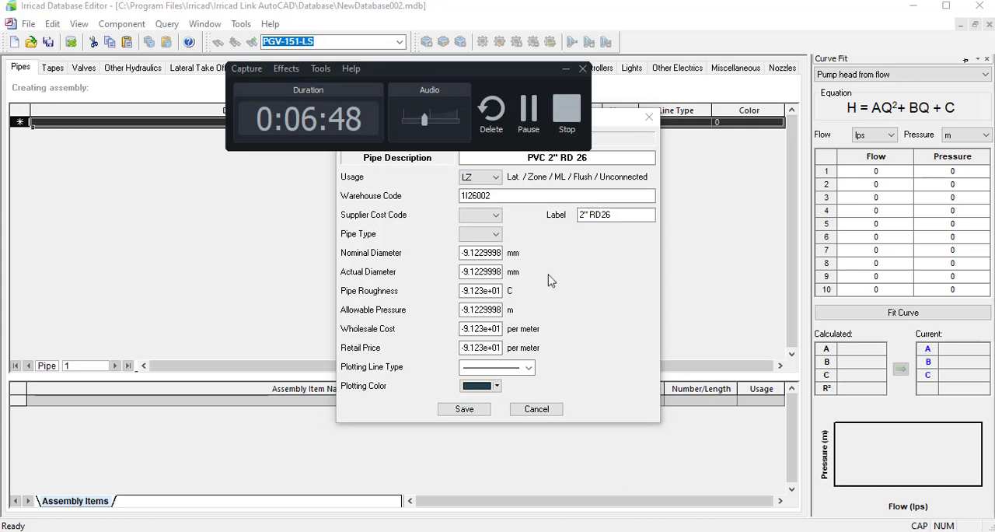
click(526, 104)
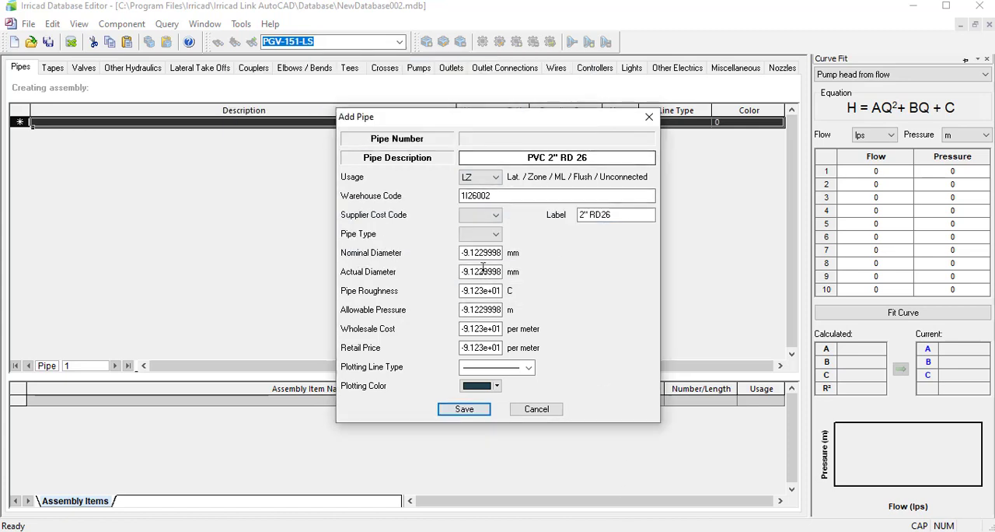
Set the Pipe Type to PVC, check the Supplier Cost Code options and leave that code blank.
click(469, 219)
click(467, 216)
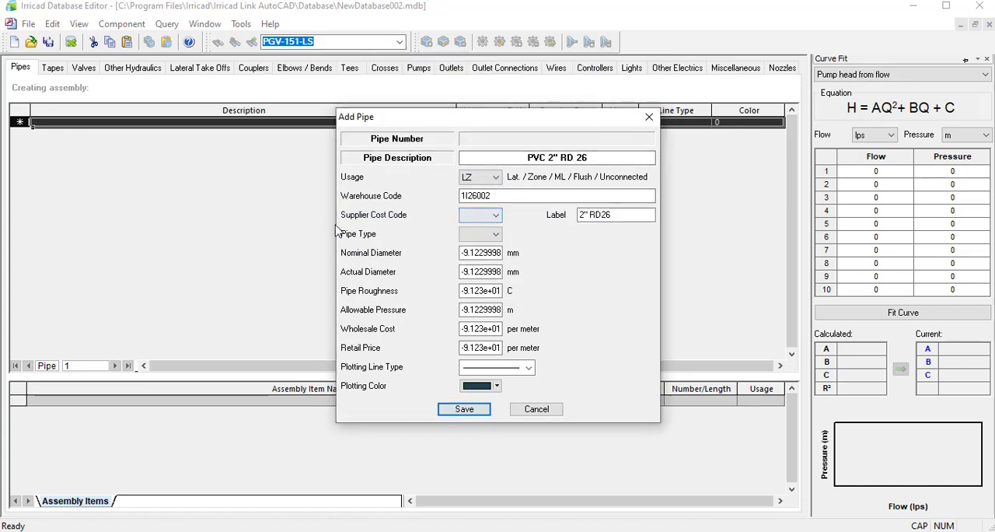
click(471, 234)
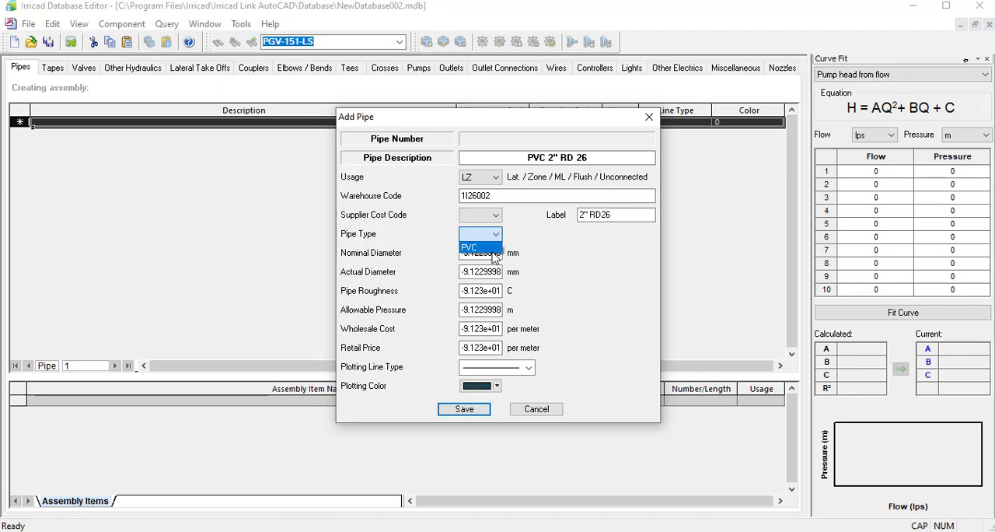
click(492, 251)
click(472, 218)
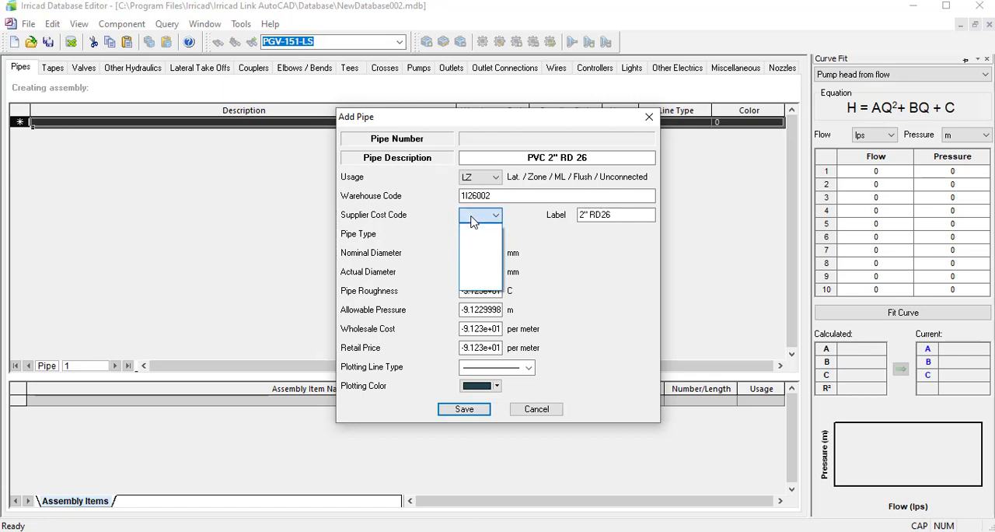
click(473, 220)
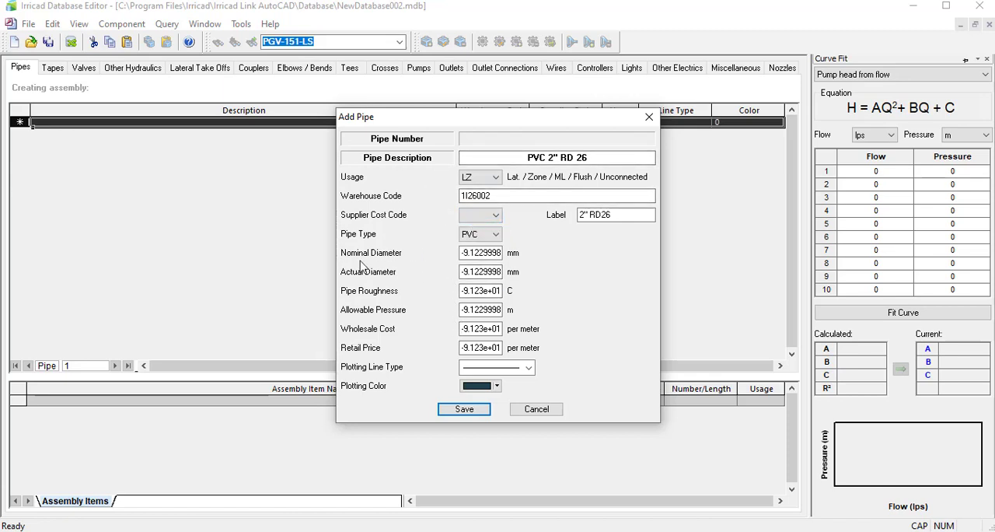
Set the pipe's Nominal Diameter to 50 mm.
click(469, 253)
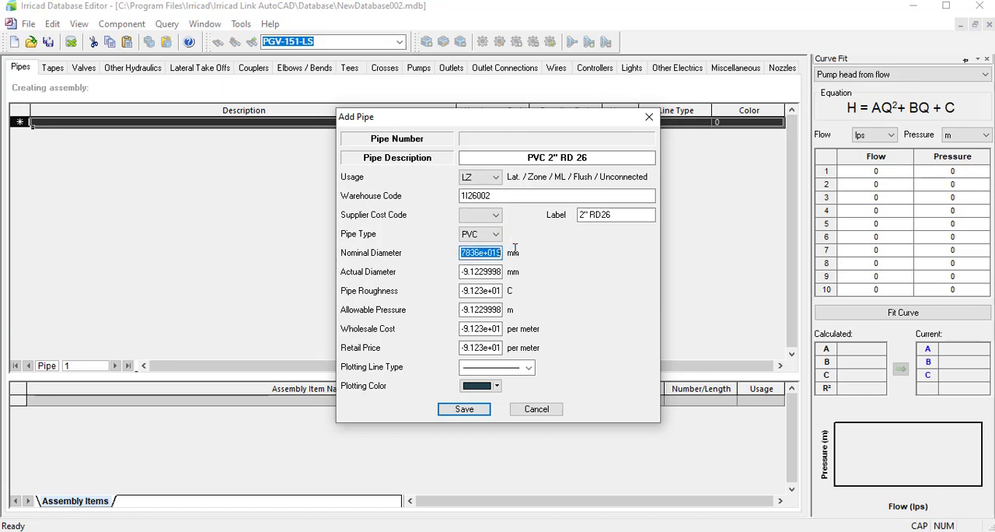
key(BackSpace)
click(503, 530)
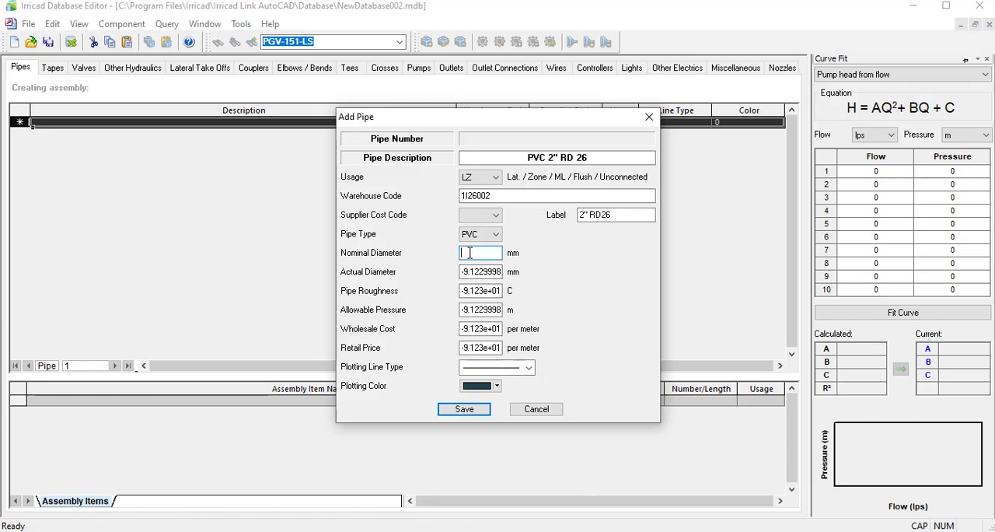
Look up the 2" pipe's DIAMETRO ACTUAL in the Excel RD 26 table and set the Actual Diameter to 55.7 mm.
drag(462, 272, 522, 275)
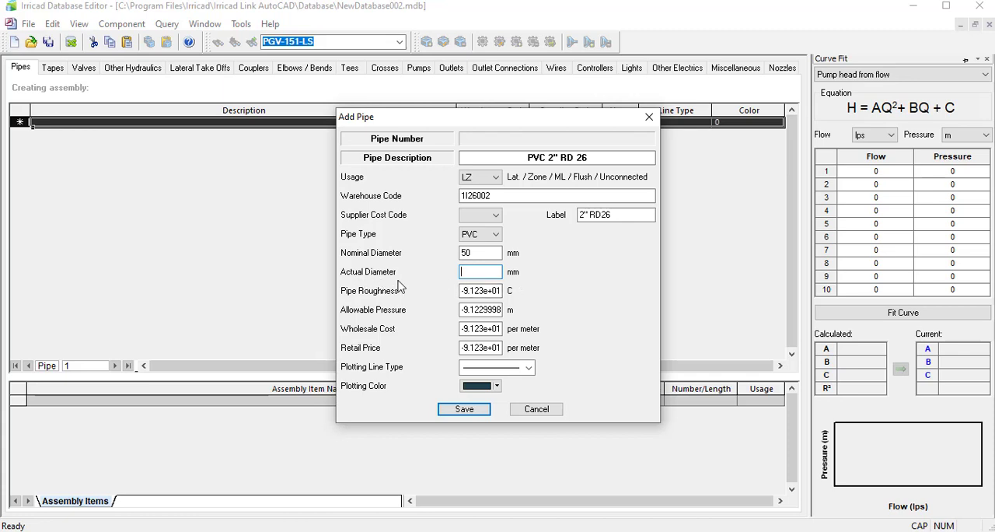
key(alt+Tab)
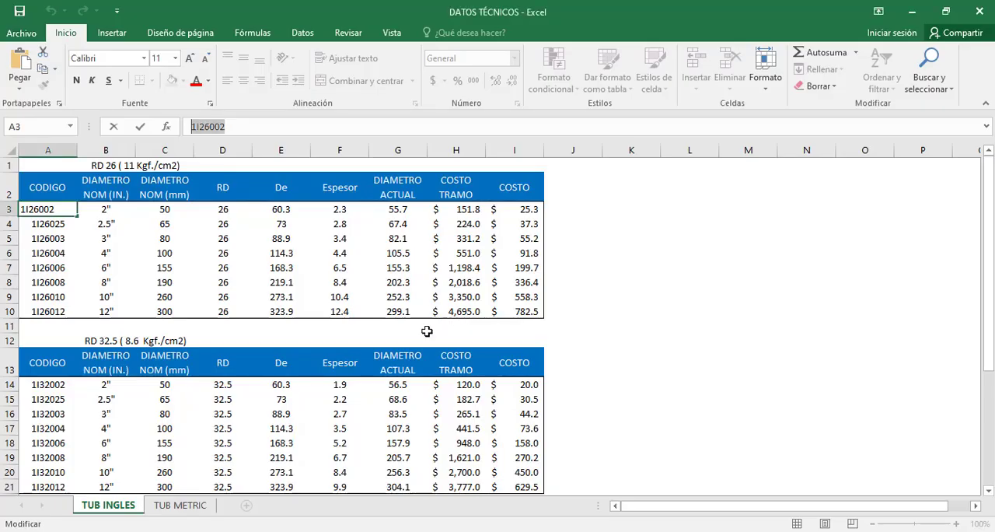
click(166, 212)
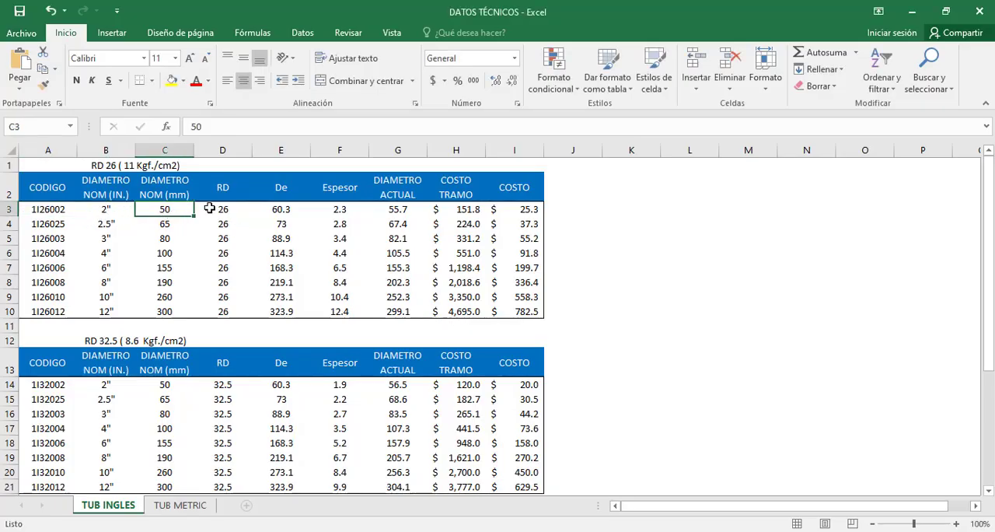
click(341, 210)
click(402, 212)
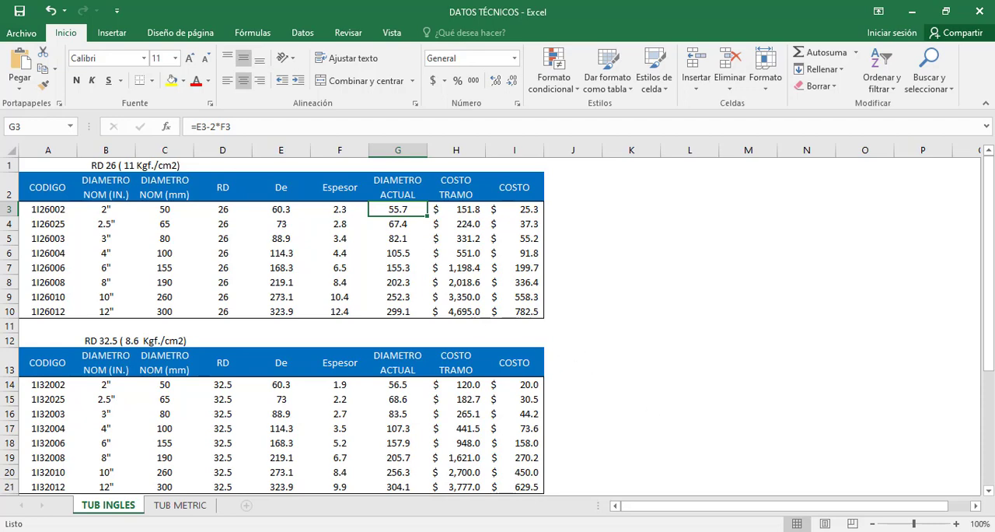
key(alt+Tab)
text(5)
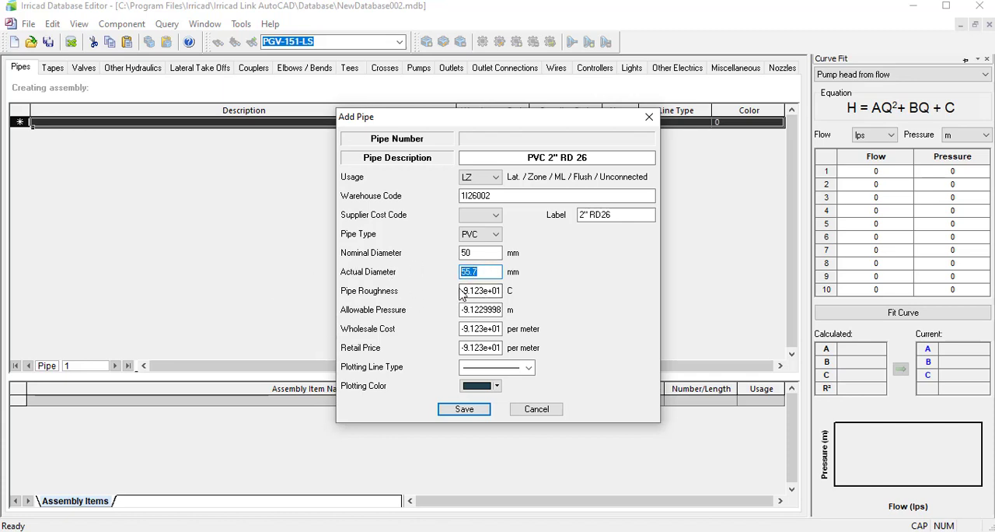
Set the Pipe Roughness to 150 and the Allowable Pressure to 1 m.
drag(464, 290, 521, 300)
key(Delete)
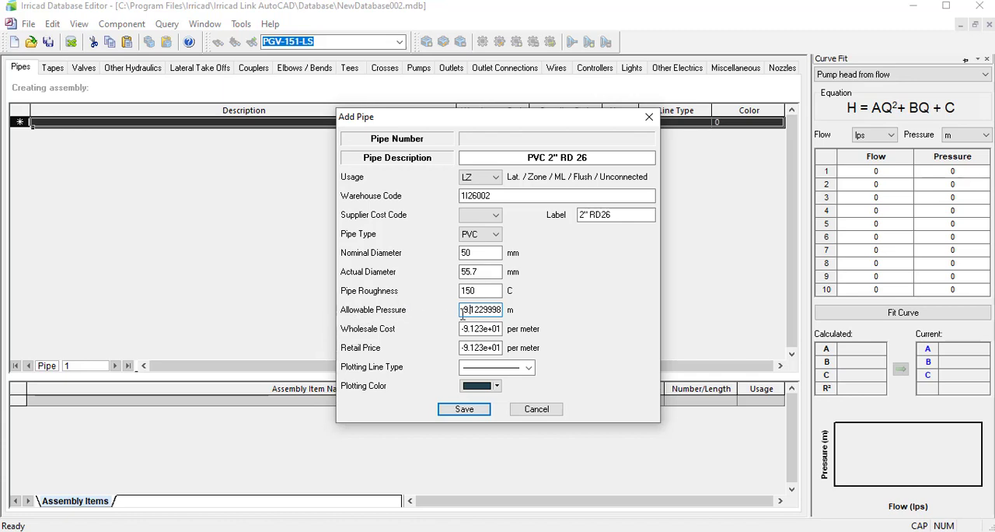
drag(463, 311, 512, 315)
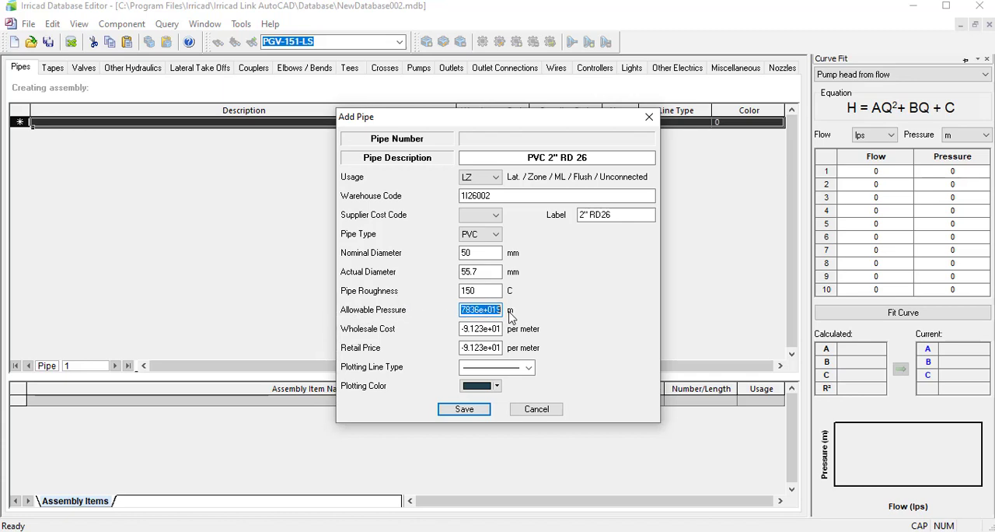
key(BackSpace)
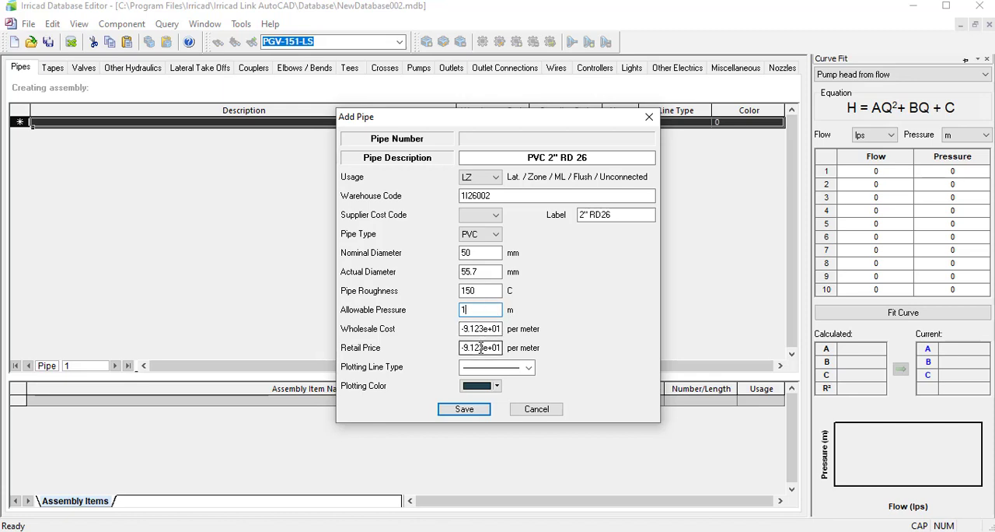
Clear the default values of the pipe's Wholesale Cost and Retail Price.
drag(463, 329, 520, 349)
key(BackSpace)
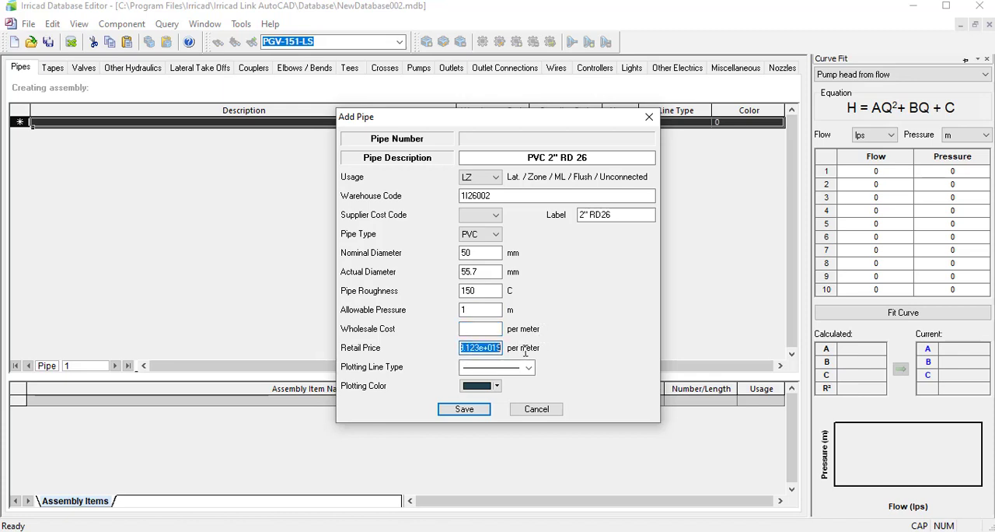
key(BackSpace)
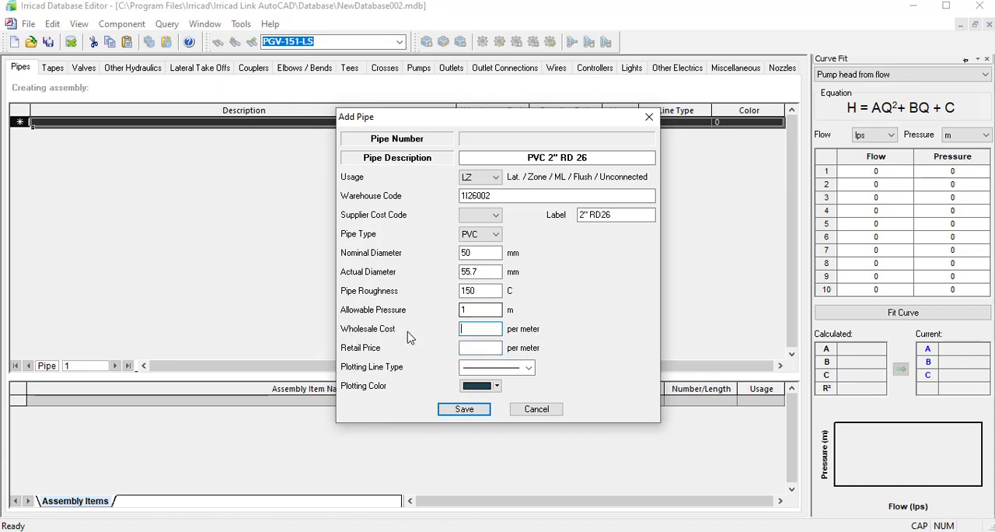
click(470, 349)
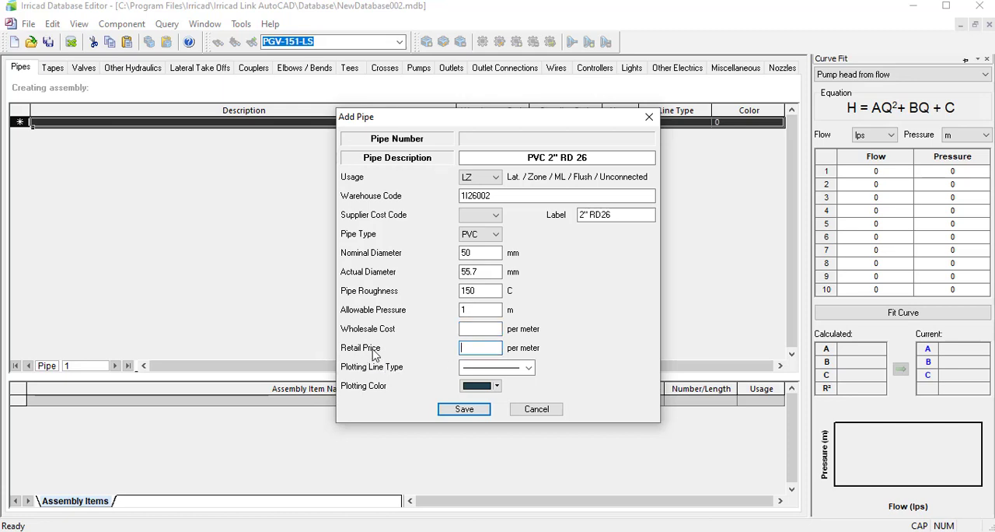
click(475, 331)
click(474, 351)
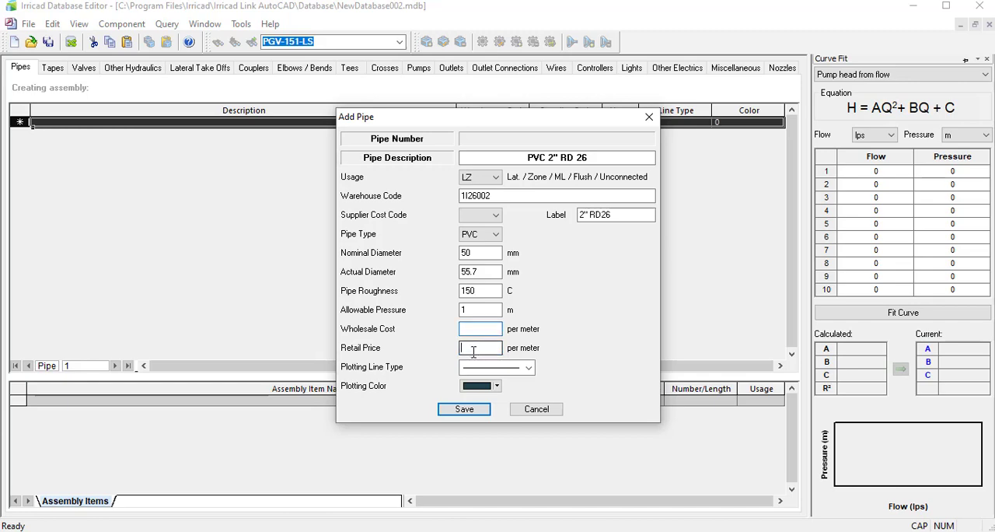
Copy the 2" pipe's COSTO TRAMO from the Excel RD 26 table and set both Wholesale Cost and Retail Price to 151.77 per meter.
click(479, 331)
key(alt+Tab)
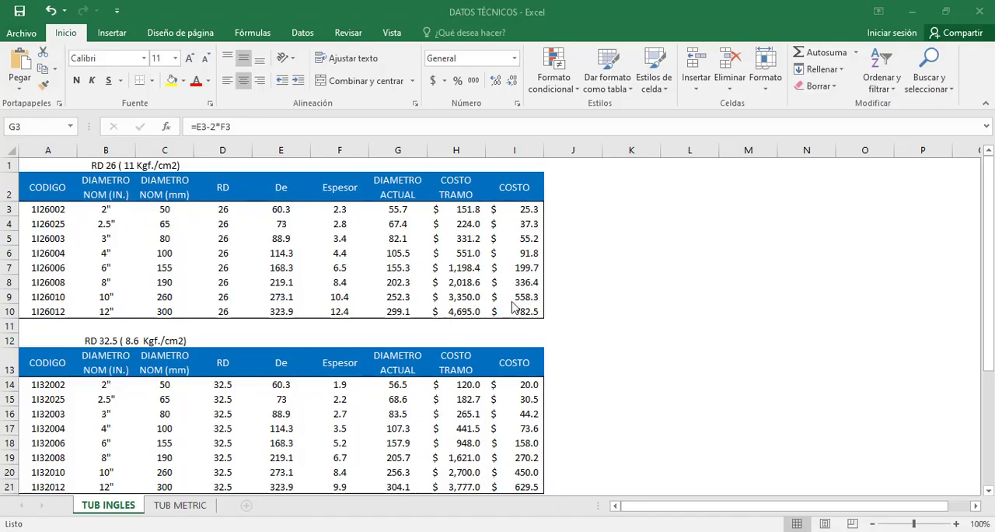
click(470, 212)
double_click(206, 126)
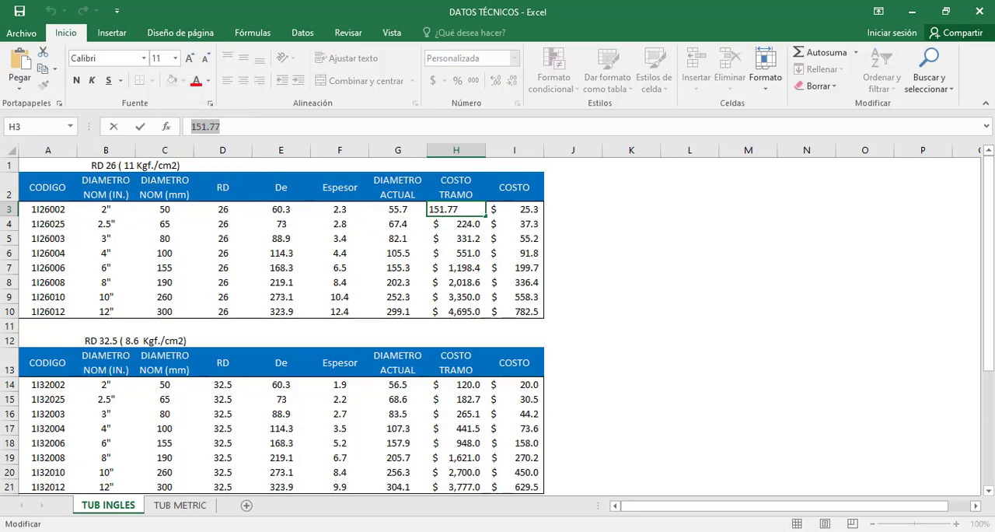
key(ctrl+c)
key(alt+Tab)
click(478, 328)
key(ctrl+v)
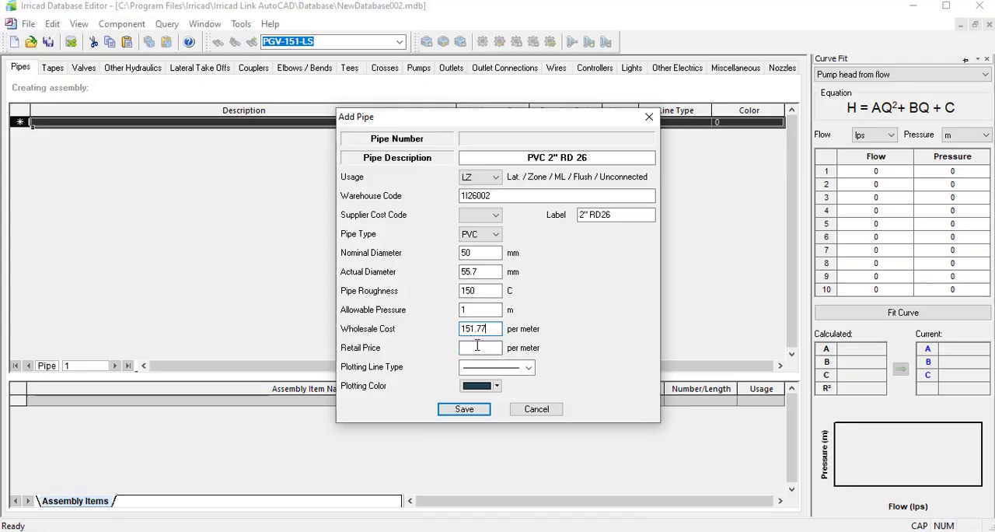
click(478, 347)
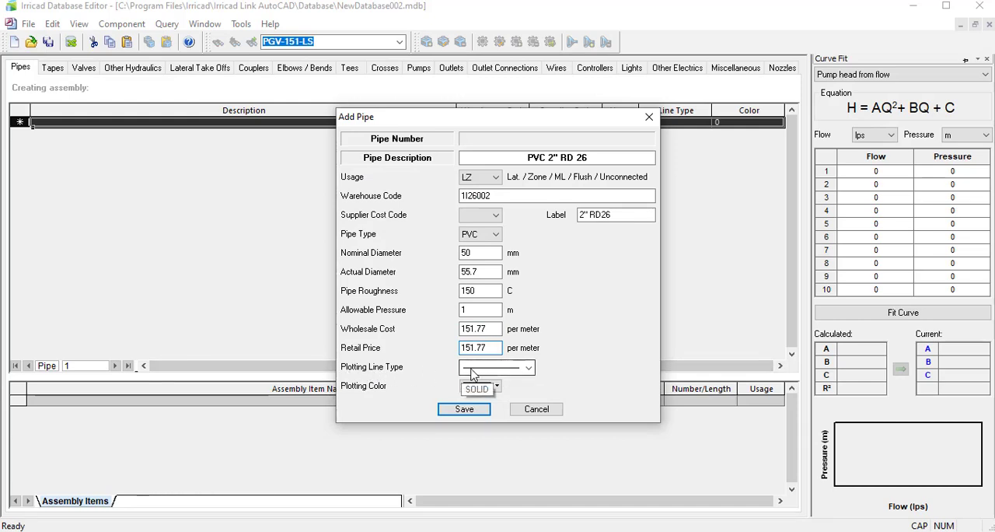
Set the Plotting Line Type to SOLID and the Plotting Color to dark green, and save the pipe.
click(528, 368)
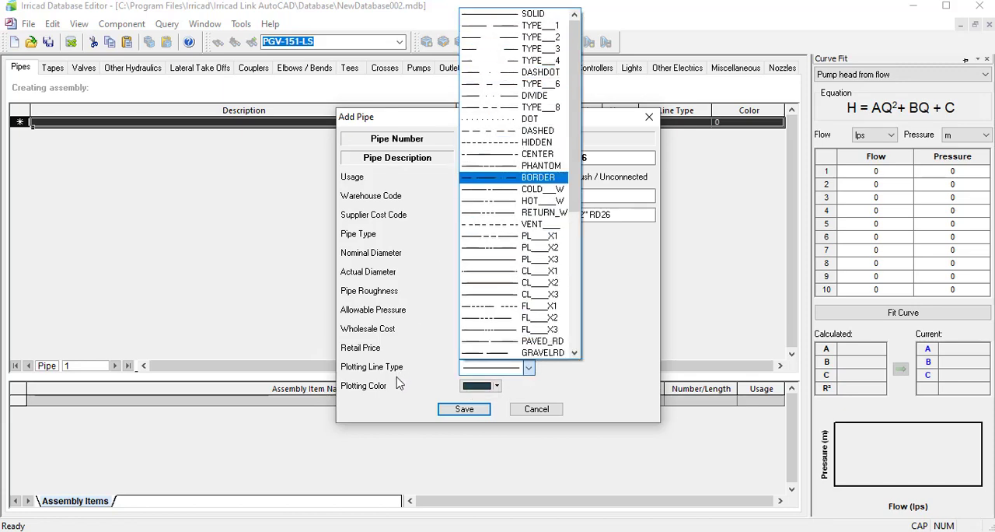
click(513, 16)
click(496, 385)
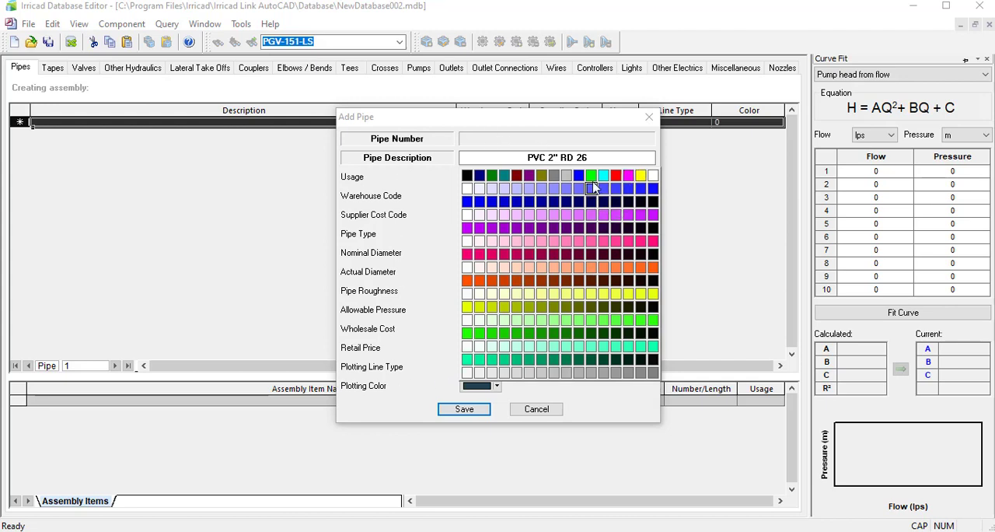
click(493, 175)
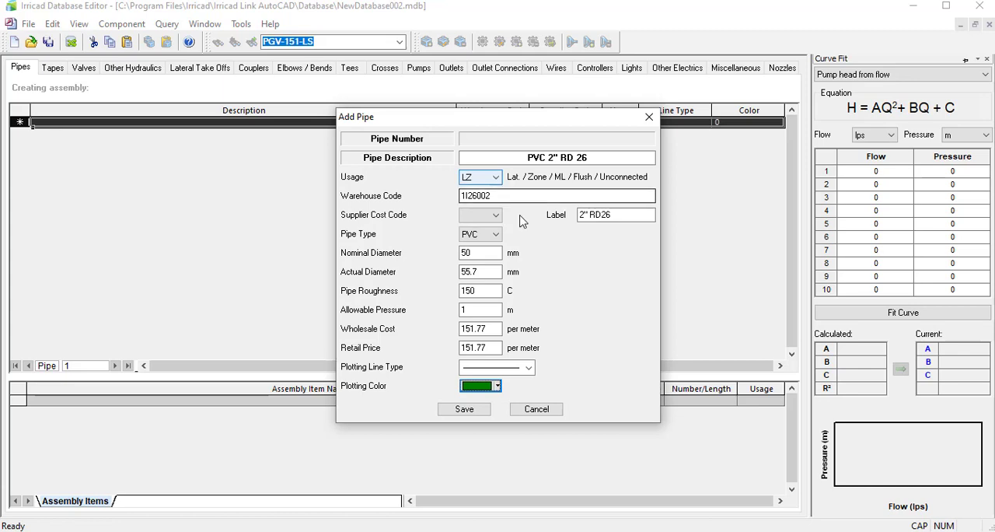
click(463, 409)
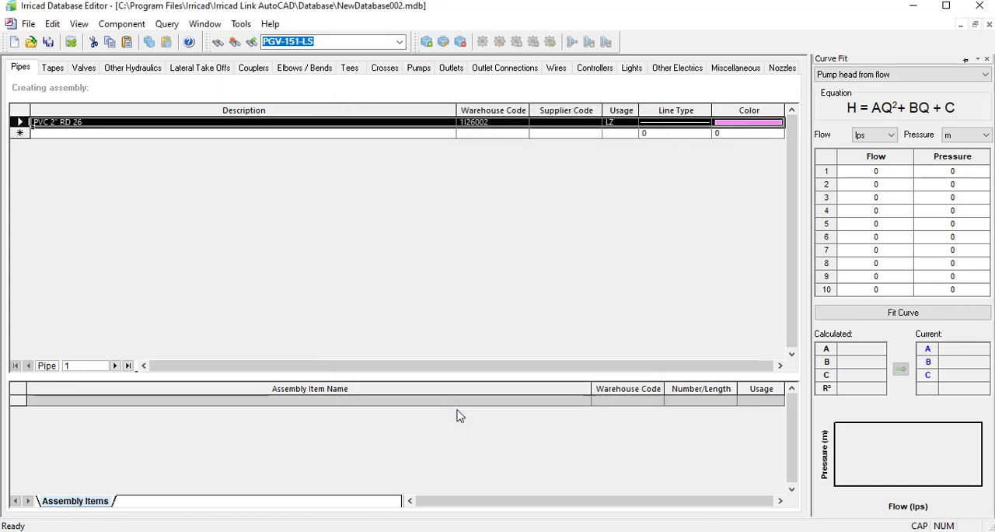
Reopen the saved PVC 2" RD 26 pipe to review its details, and close it without changes.
click(577, 124)
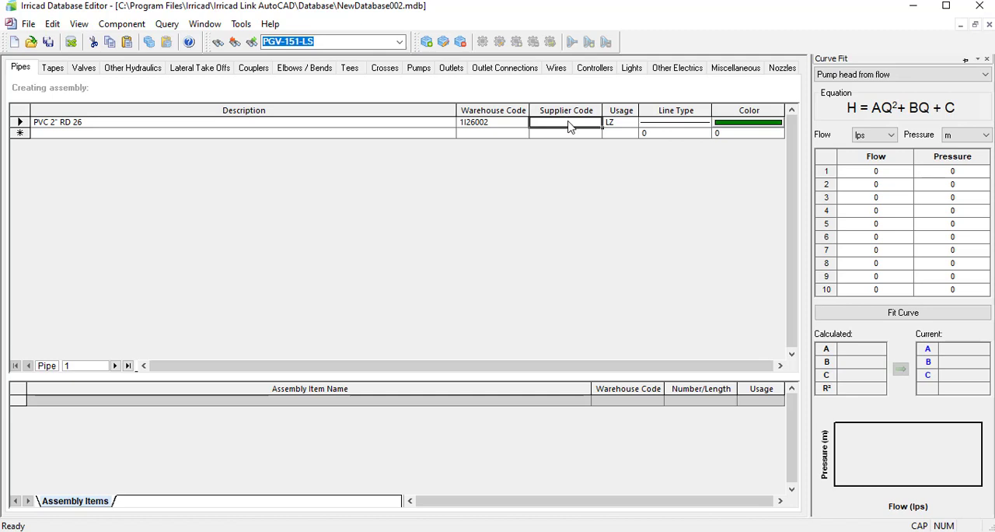
double_click(564, 126)
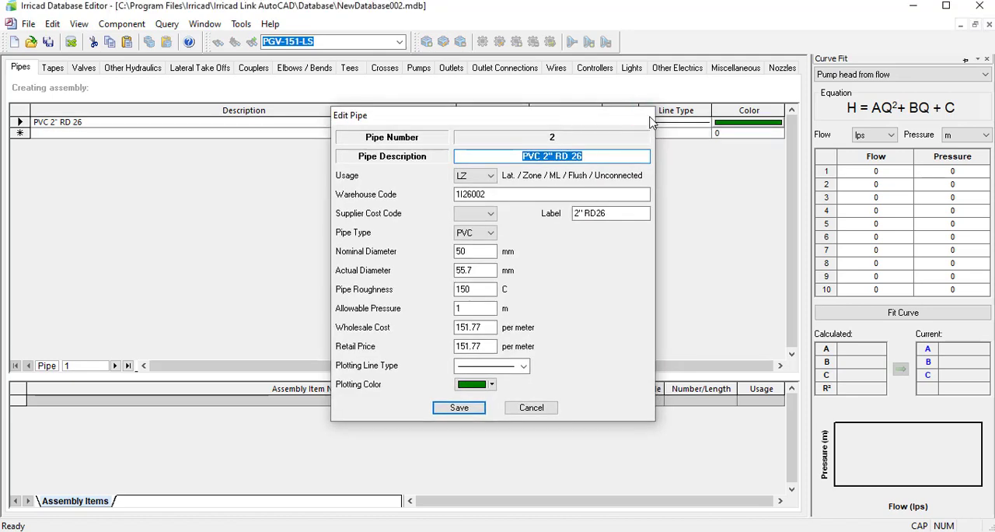
click(643, 118)
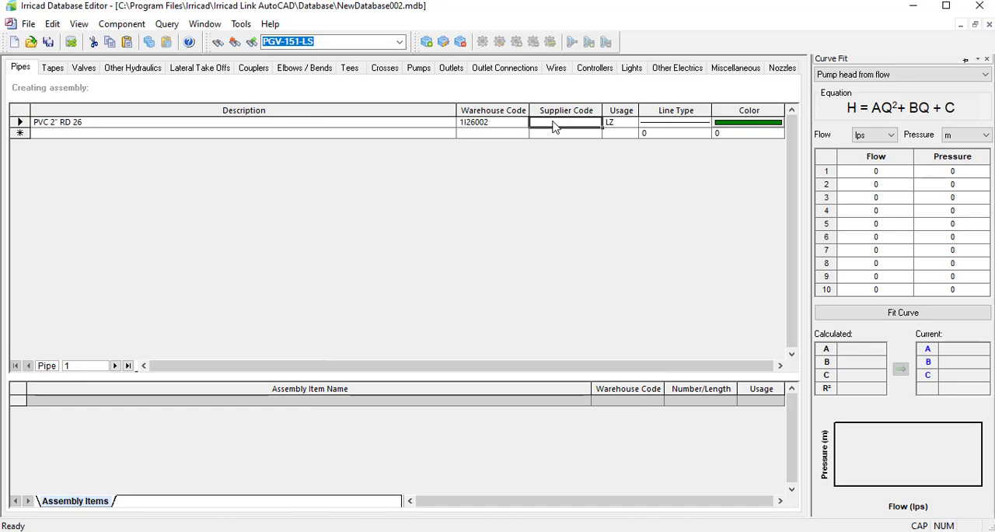
Enter RBD as the Supplier Code of the PVC 2" RD 26 pipe.
text(NET)
drag(550, 124, 515, 129)
text(RBD)
drag(550, 122, 517, 128)
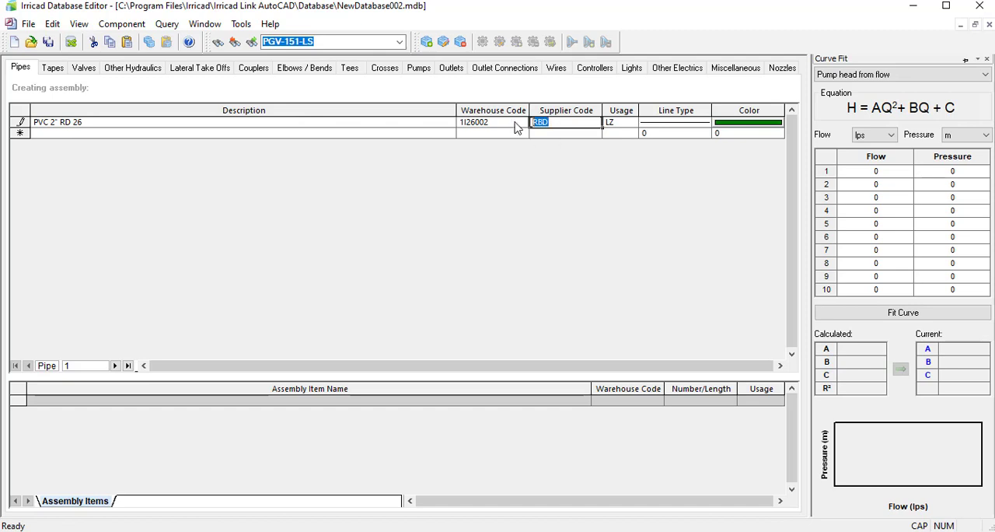
click(559, 134)
click(548, 303)
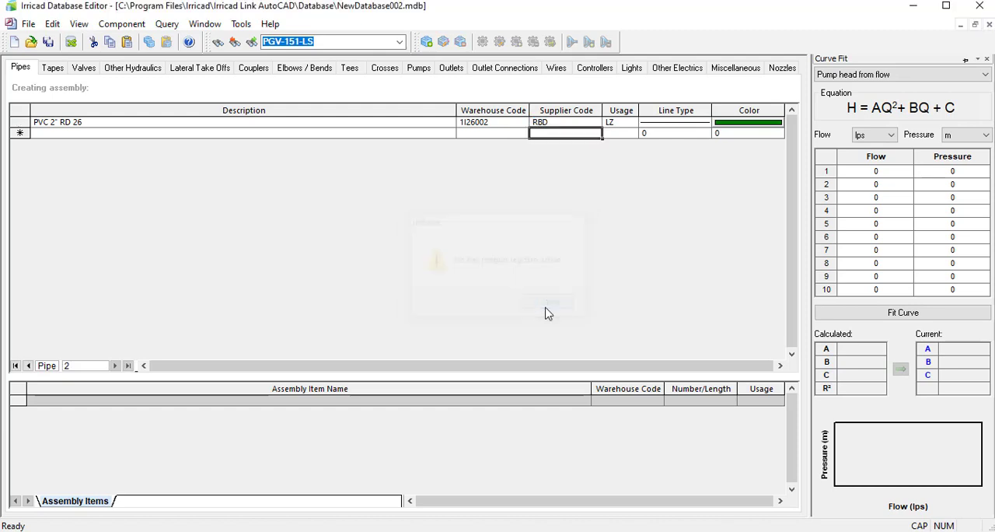
click(561, 125)
Open a new pipe entry and check its Supplier Cost Code options.
click(21, 122)
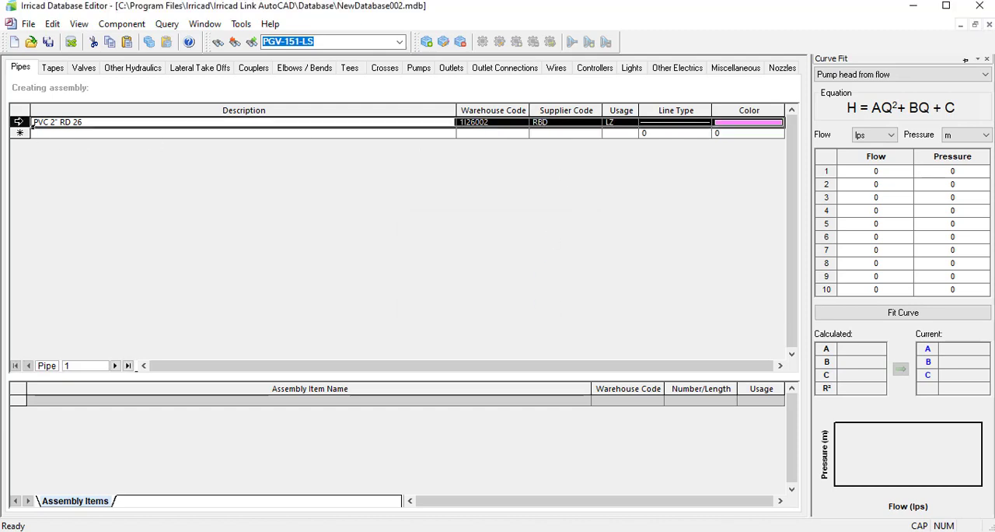
right_click(19, 123)
click(74, 148)
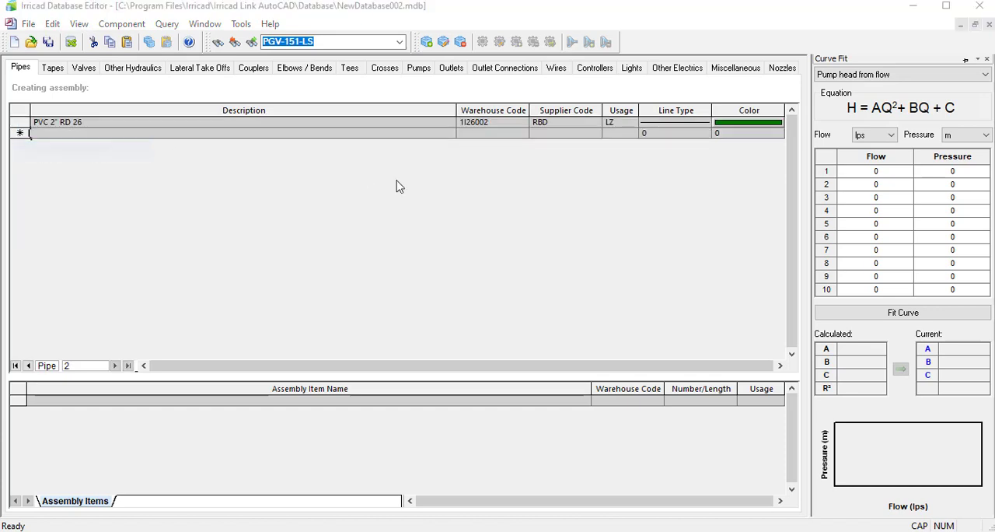
click(587, 306)
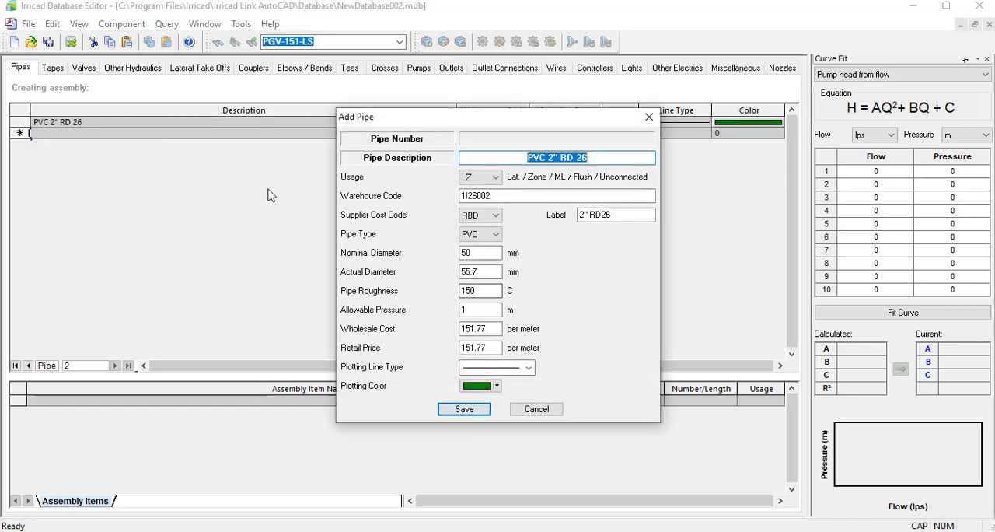
click(478, 215)
click(479, 224)
key(Return)
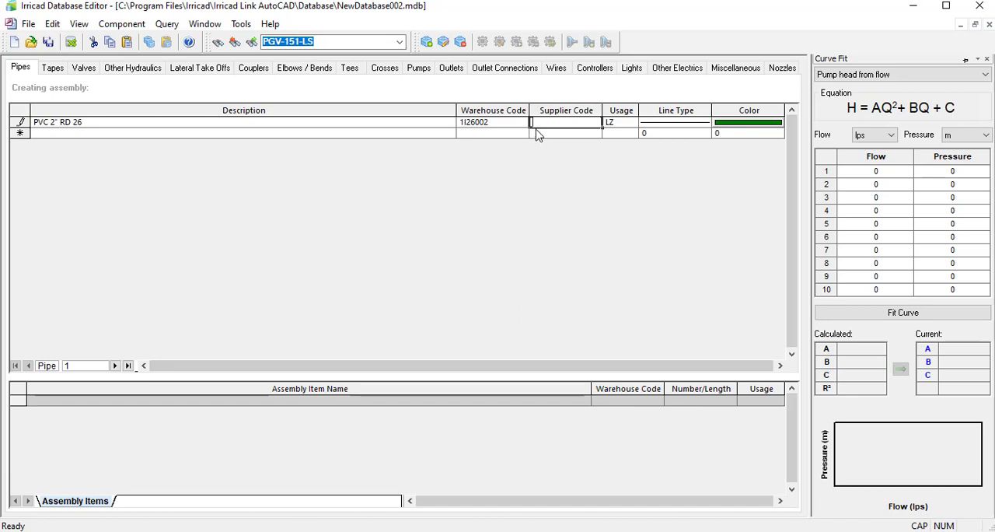
Set the PVC 2" RD 26 pipe's Supplier Code to PTM, accept it as a default supplier entry and save the record.
text(PTM)
key(Return)
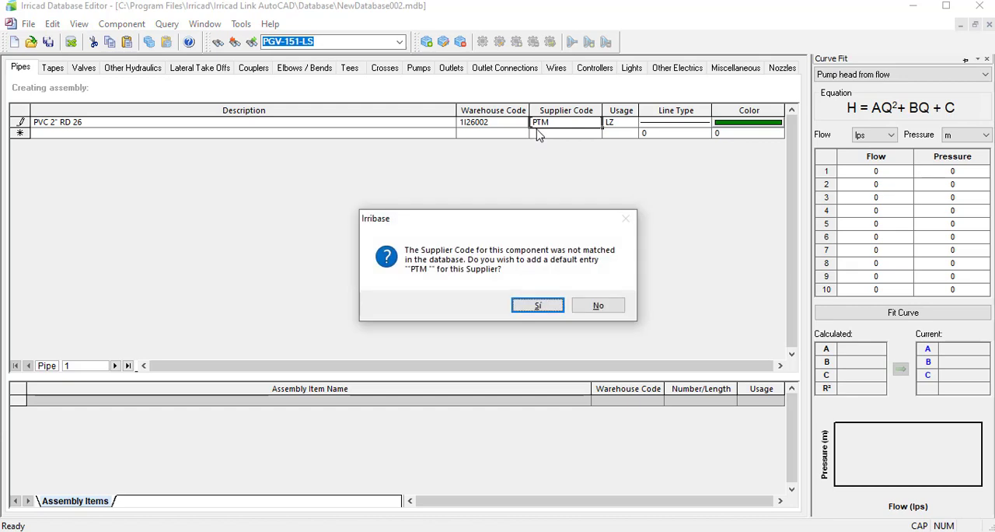
click(556, 306)
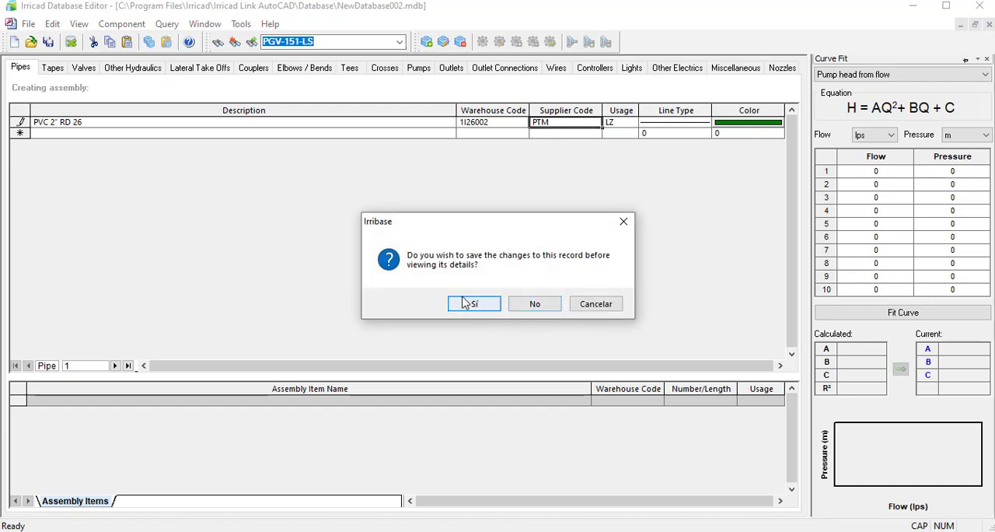
click(467, 303)
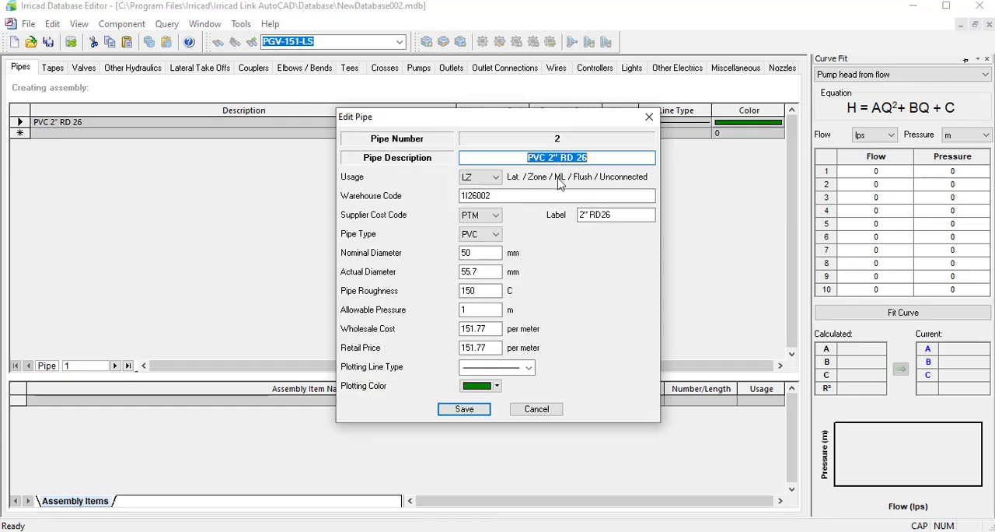
click(464, 408)
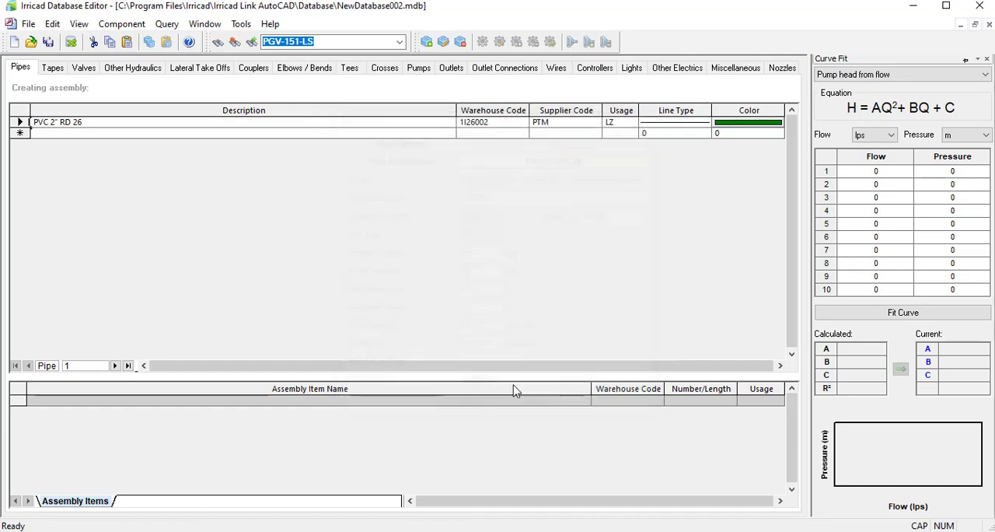
click(544, 133)
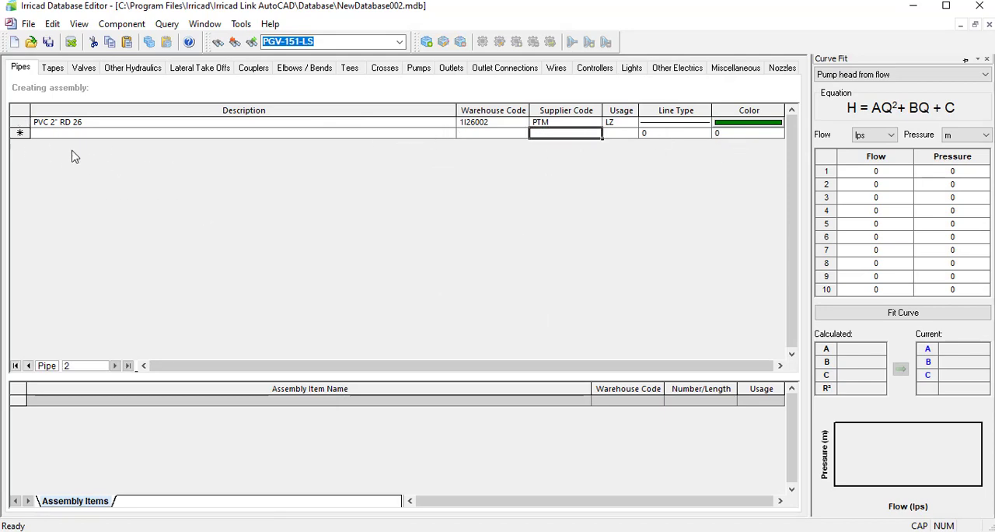
click(629, 530)
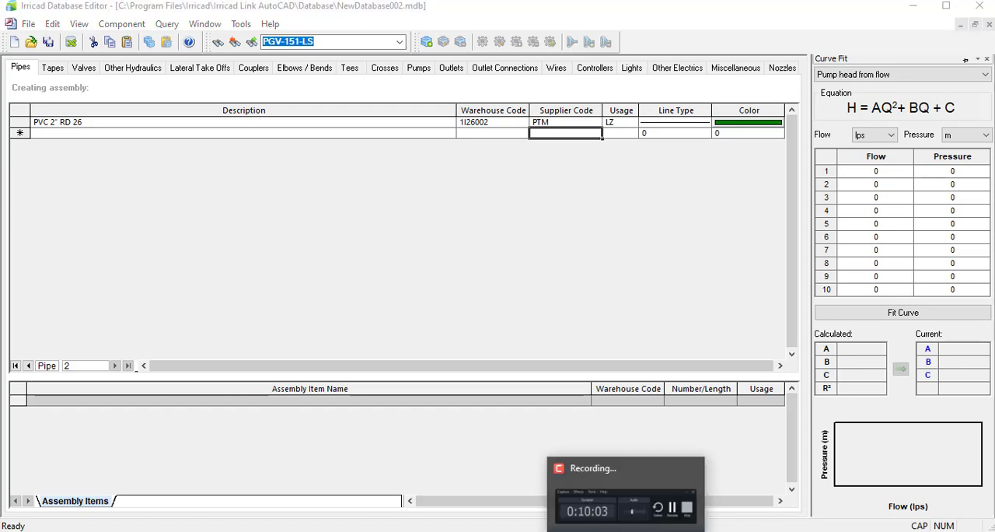
click(529, 113)
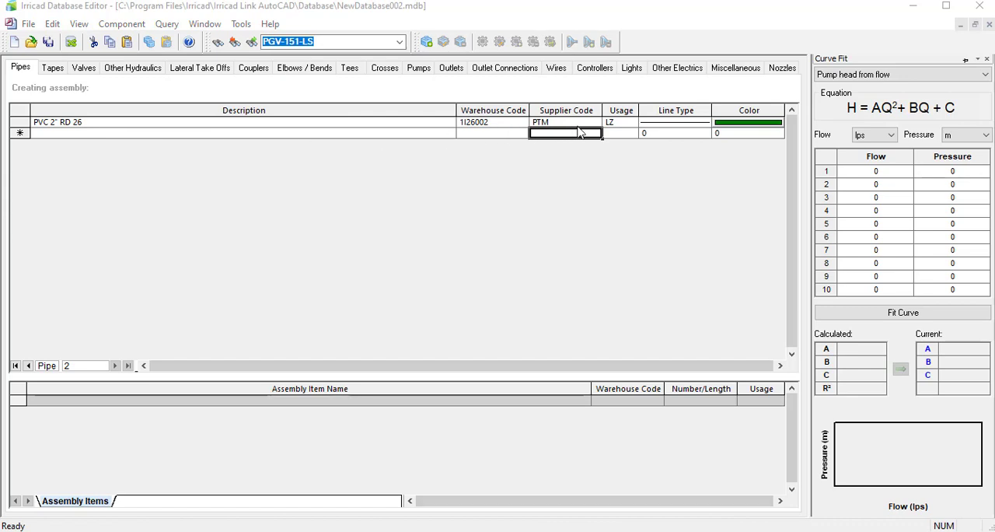
Close the database editor with all changes saved and return to the AutoCAD drawing.
click(979, 5)
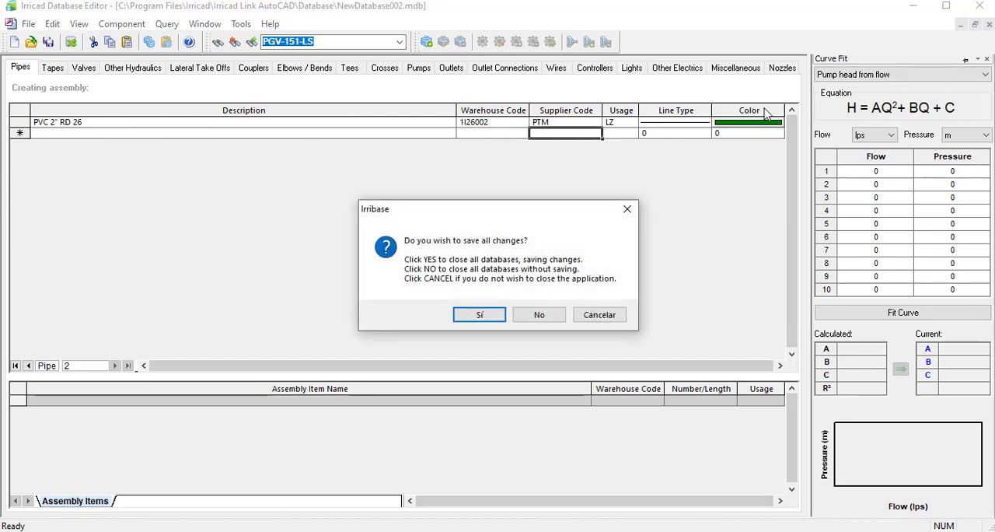
click(473, 315)
click(299, 256)
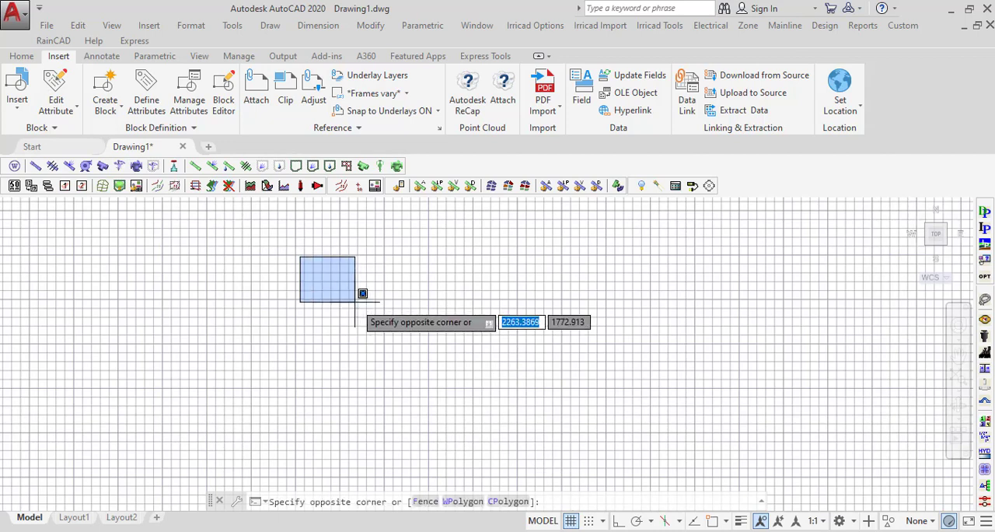
click(355, 301)
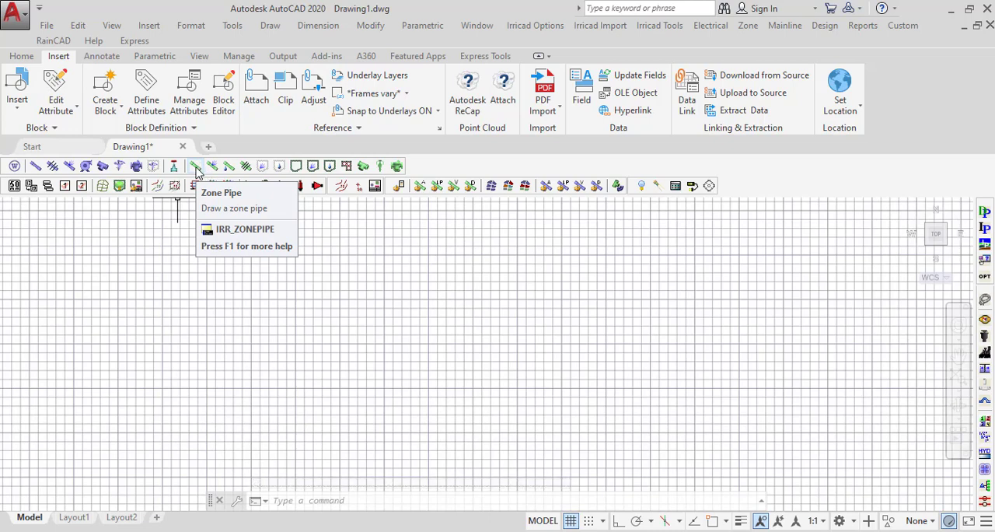
Draw a zone pipe with component PVC 2" RD 26 from about (1992, 1334) to about (2461, 1699).
click(196, 165)
click(494, 253)
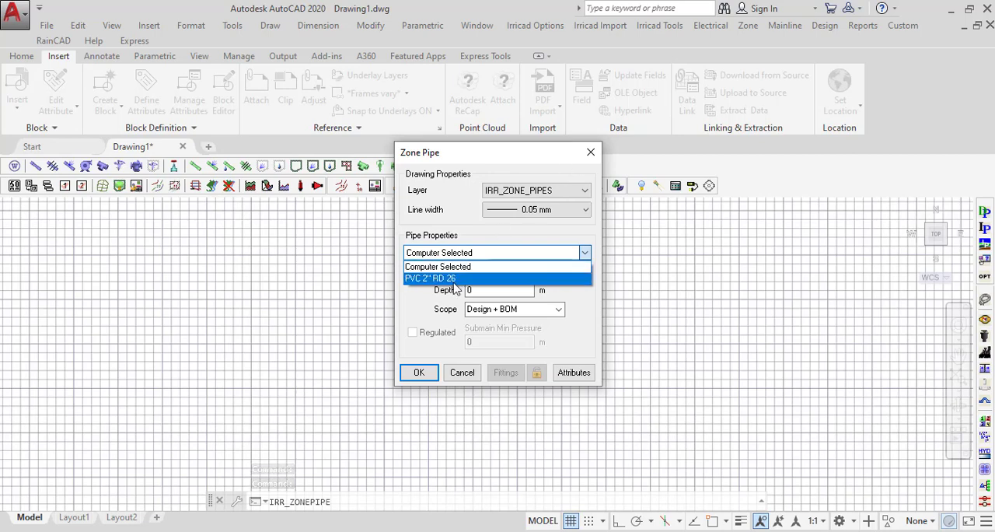
click(453, 281)
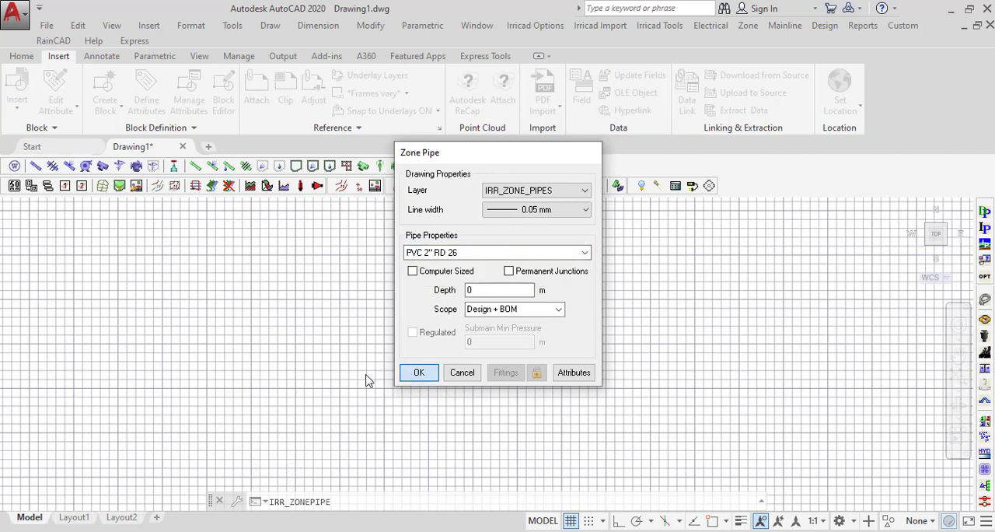
key(Return)
click(294, 372)
click(378, 309)
key(Return)
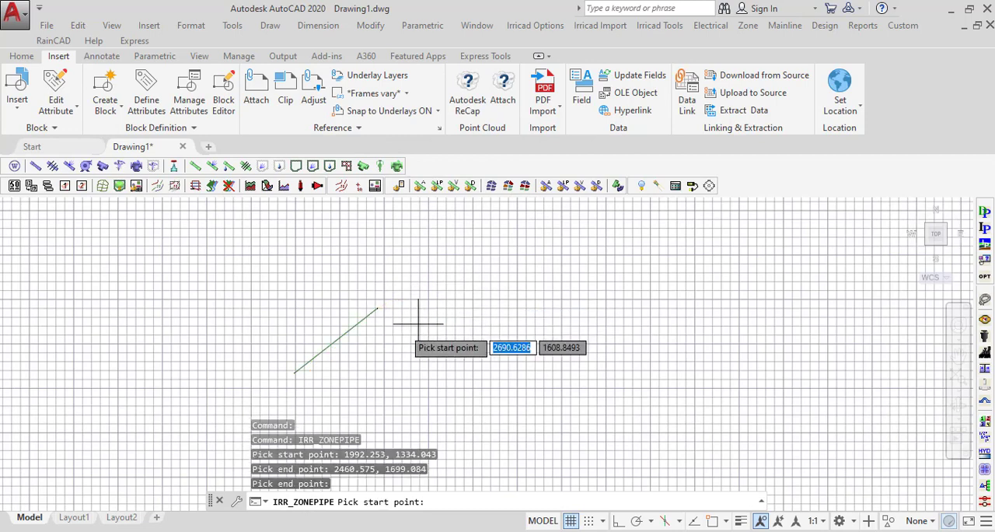
Turn off the drawing grid around the new zone pipe.
scroll(350, 338, up, 4)
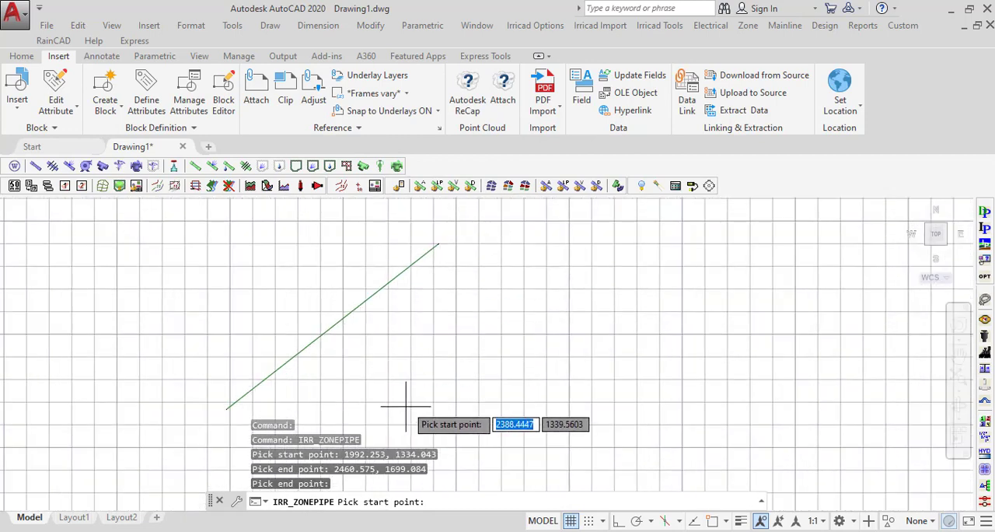
key(F7)
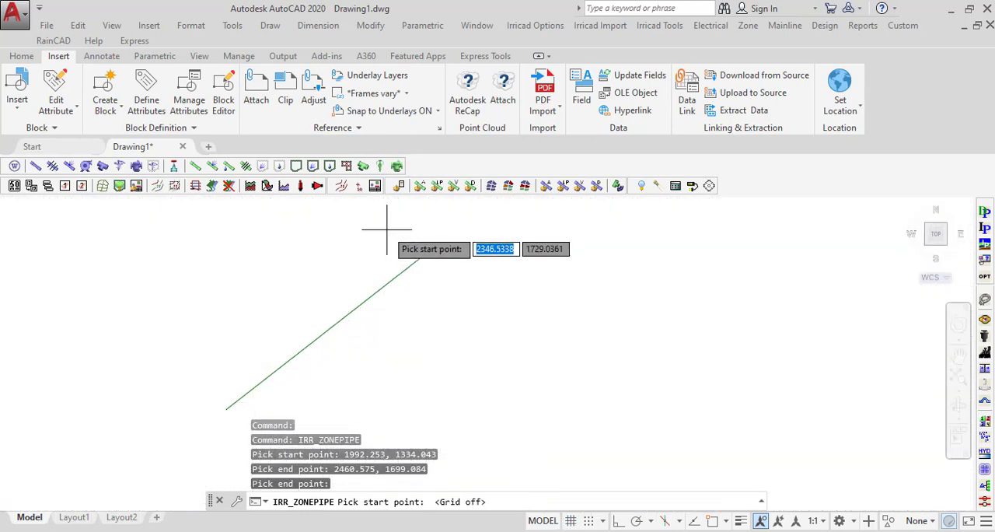
End the zone pipe command in the AutoCAD drawing.
scroll(388, 333, down, 2)
key(Escape)
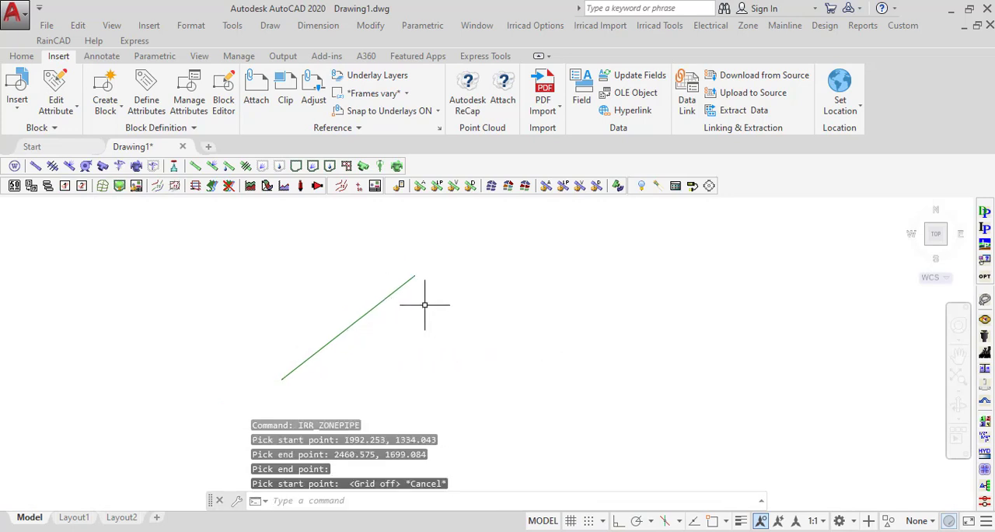
click(630, 530)
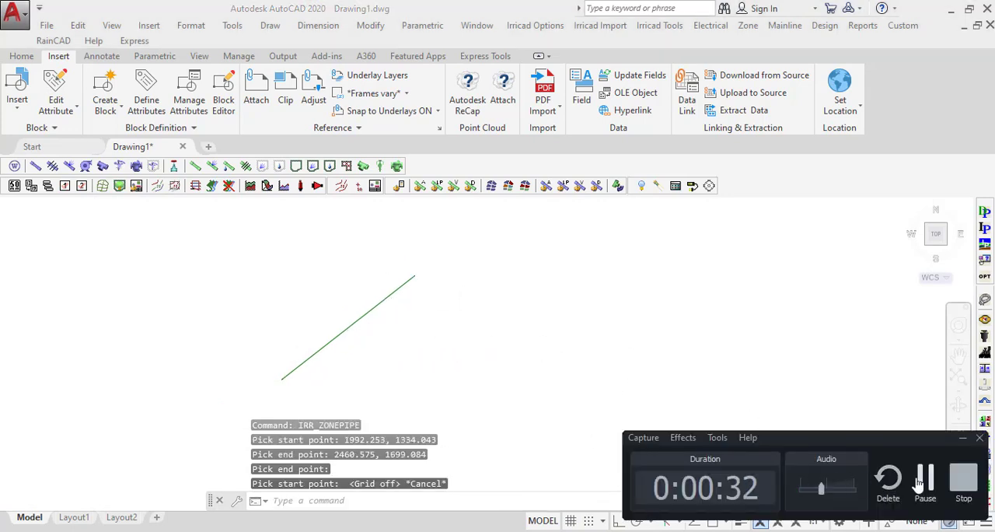
click(919, 483)
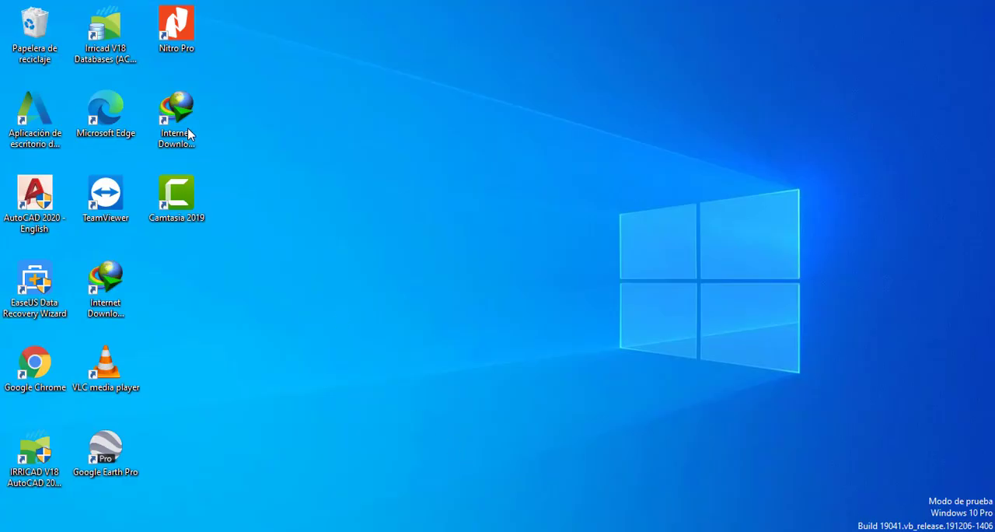
Launch the Irricad V18 Databases editor from the desktop and start opening an existing database.
right_click(112, 45)
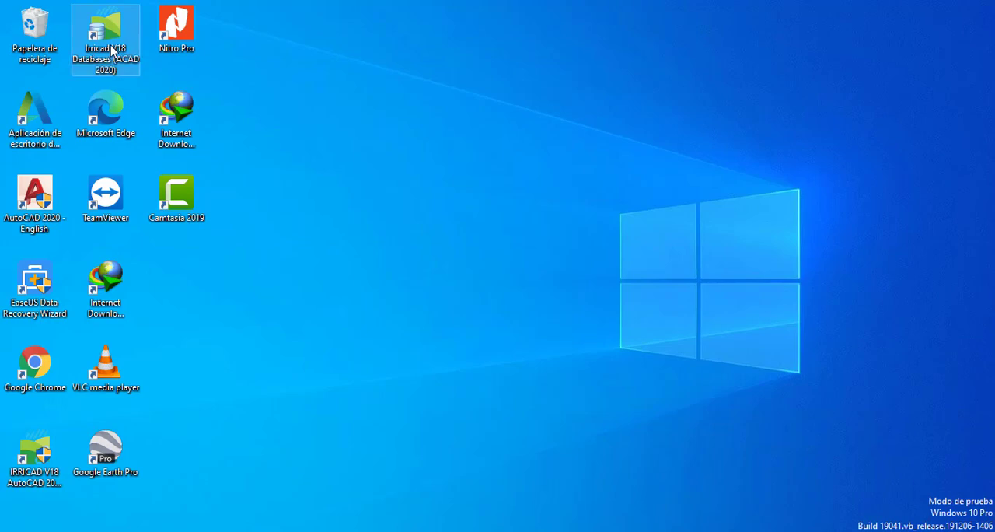
click(194, 168)
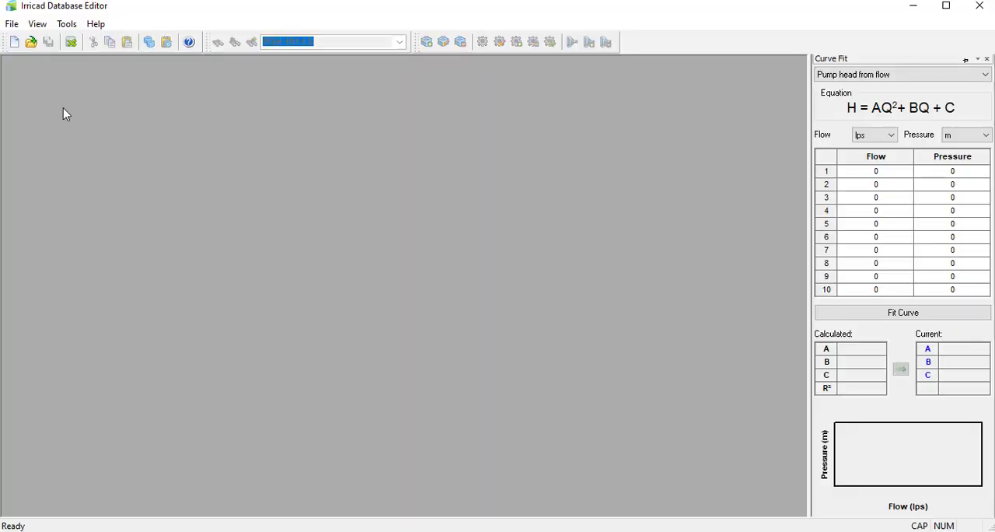
click(12, 24)
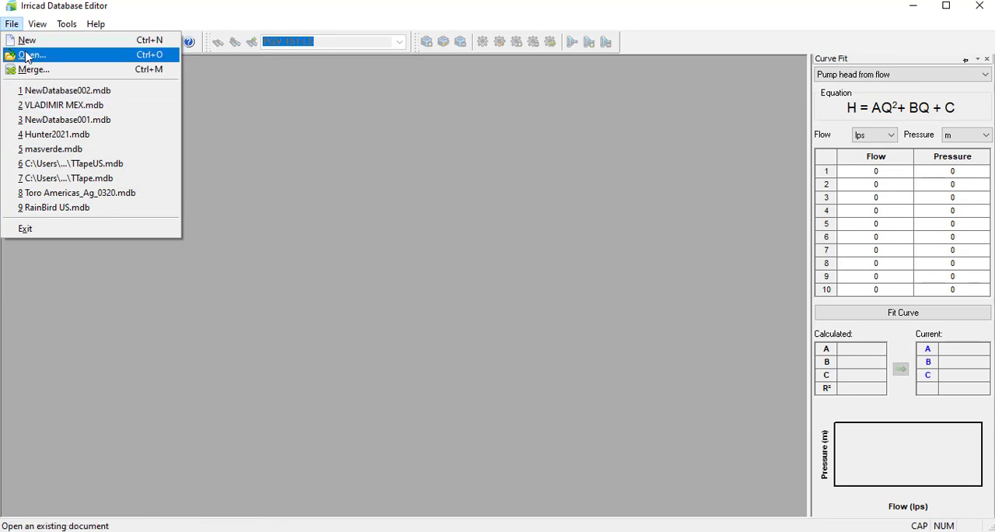
click(27, 56)
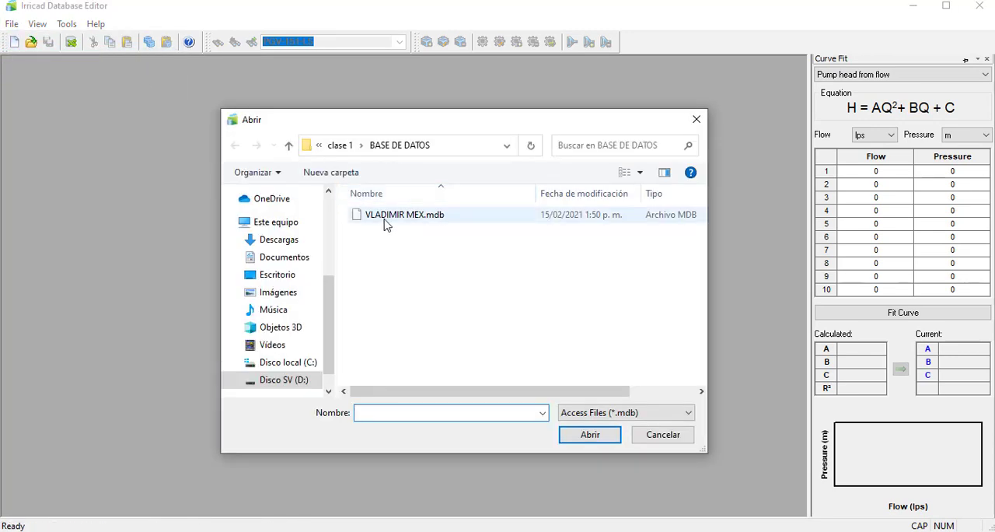
scroll(293, 328, up, 1)
scroll(293, 334, down, 2)
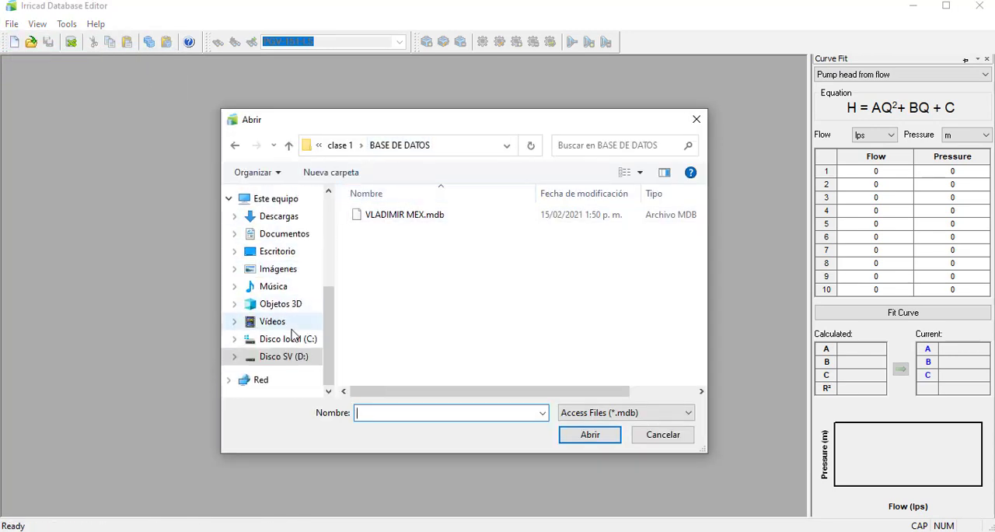
Open Riego Mex.mdb from C:\Program Files\Irricad\Irricad Link AutoCAD\Database and maximize its window.
click(300, 338)
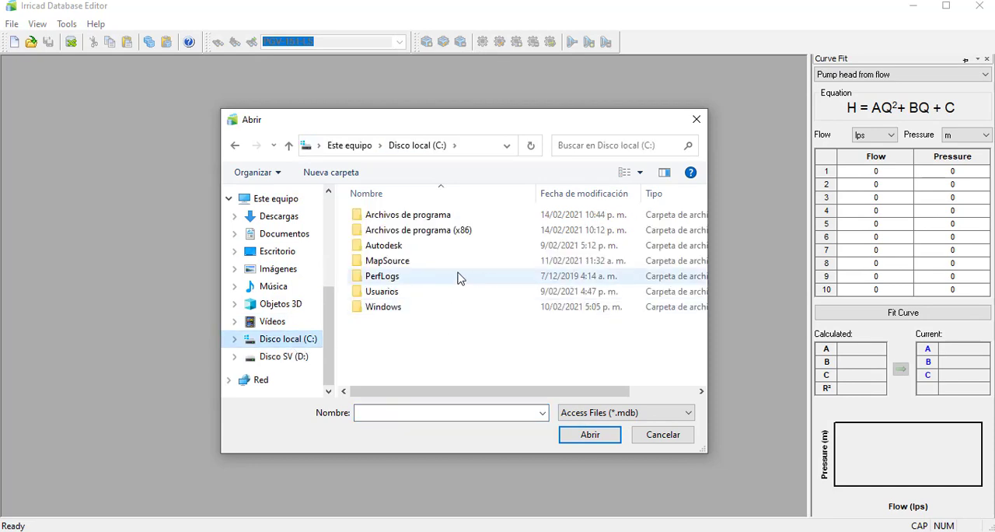
double_click(404, 217)
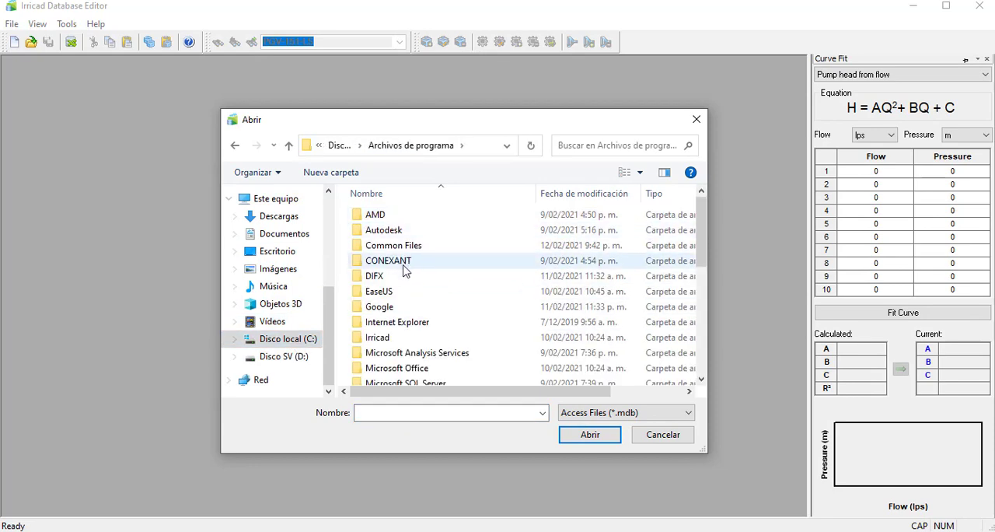
double_click(390, 339)
double_click(400, 217)
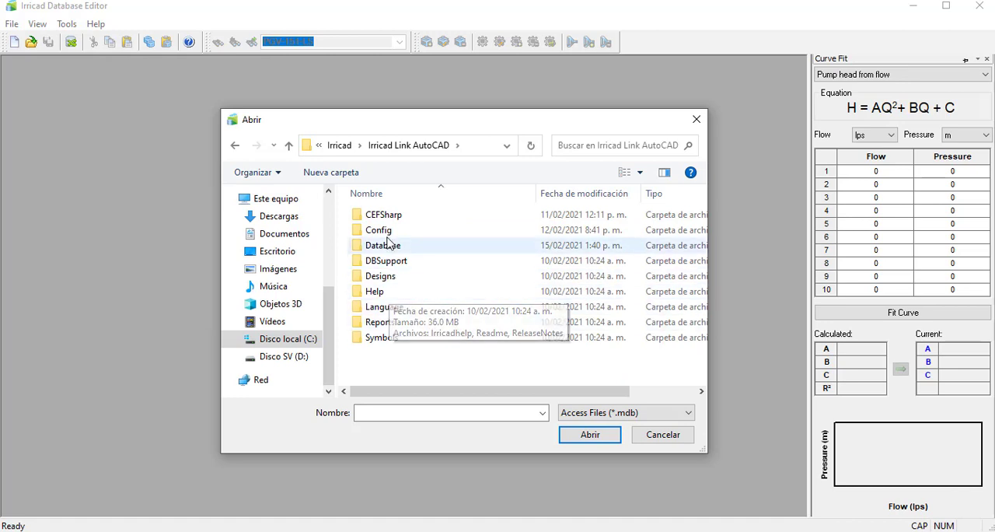
double_click(385, 245)
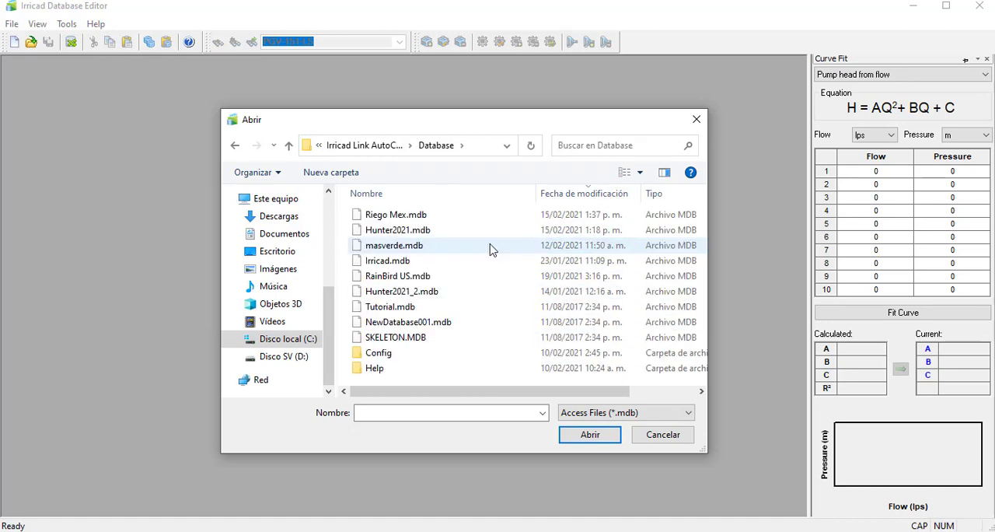
click(359, 220)
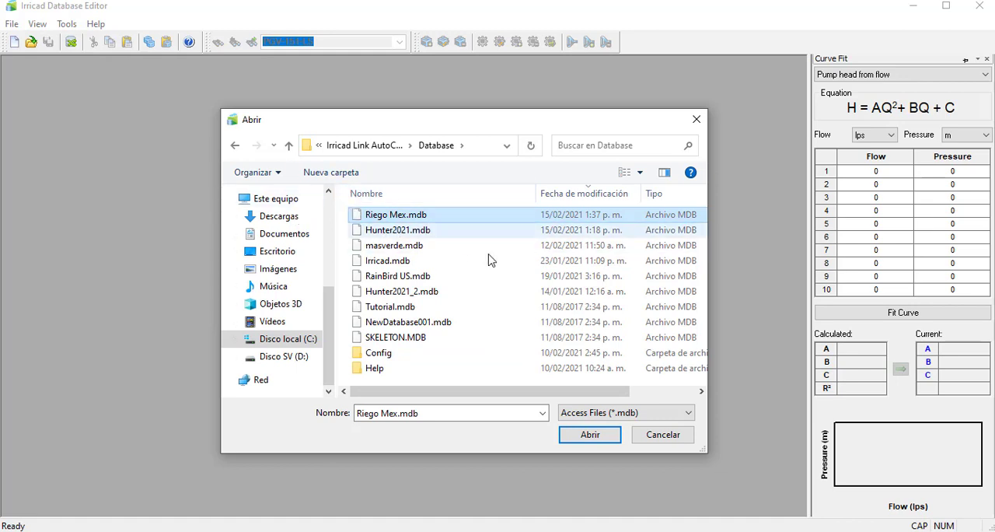
click(608, 434)
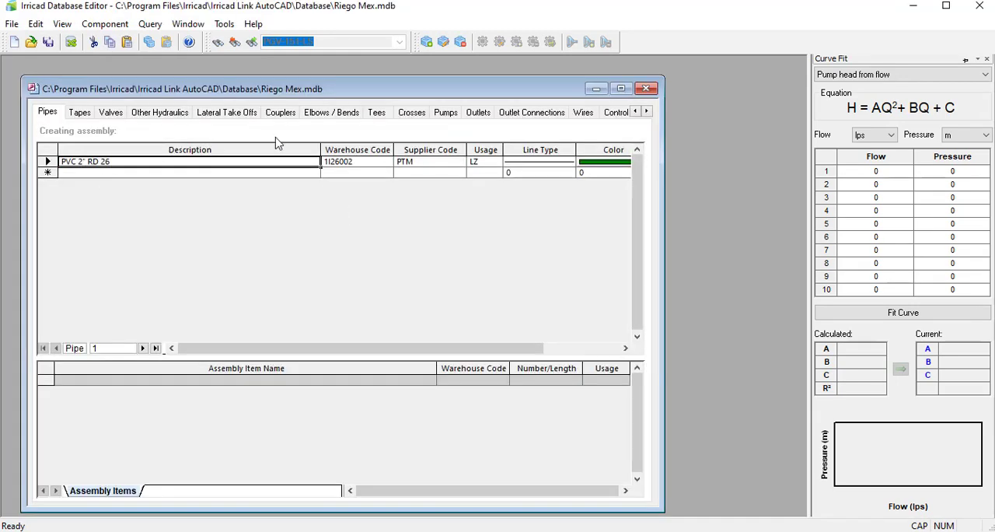
click(48, 161)
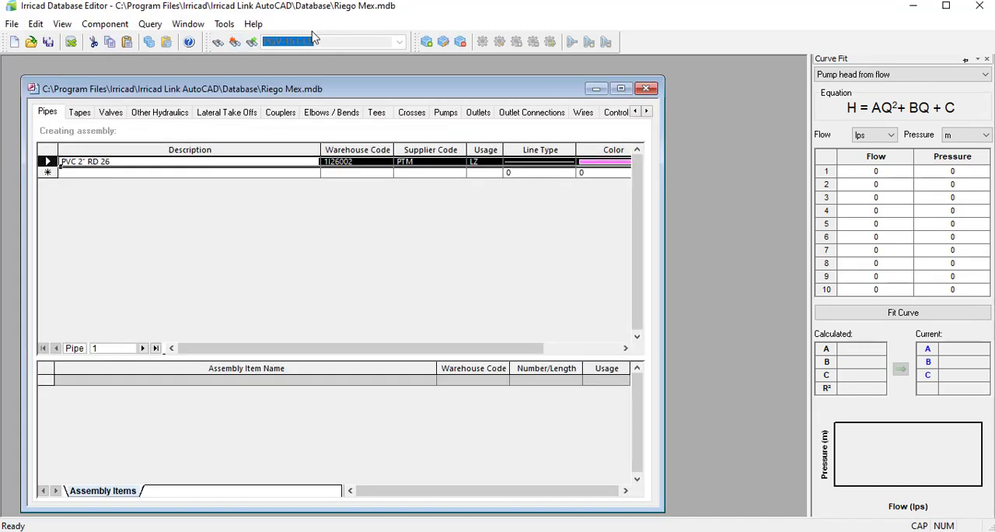
click(621, 88)
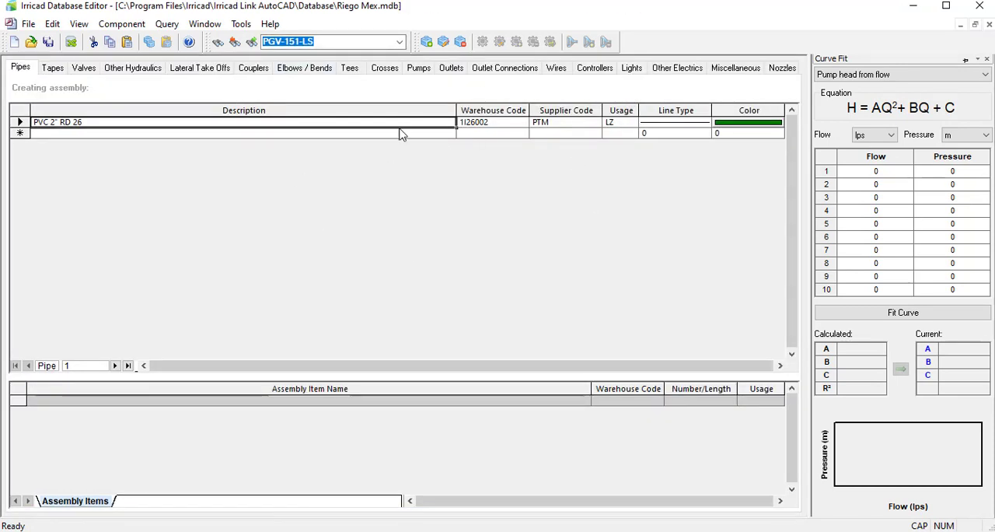
Set the database editor's pressure unit to kg/cm², checking the RD 26 pressure rating in the DATOS TÉCNICOS workbook.
click(241, 24)
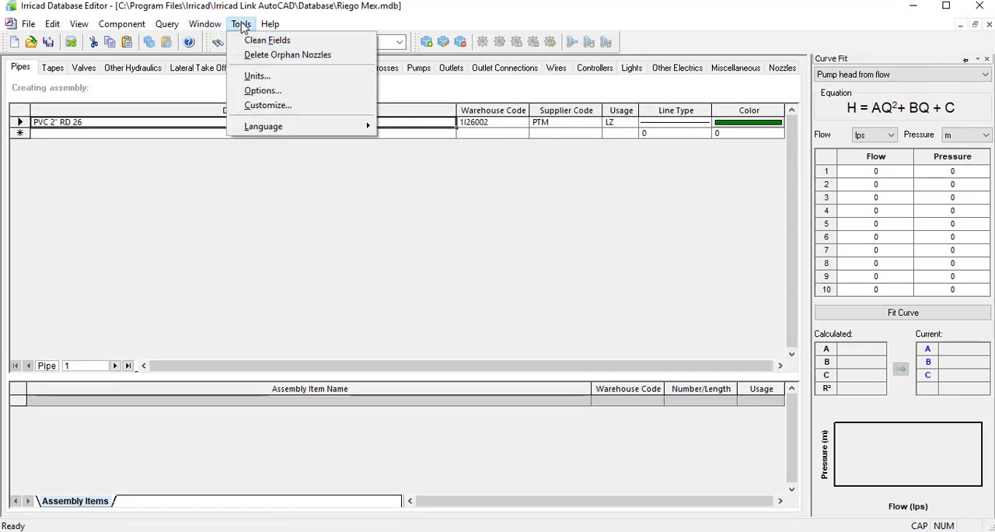
click(257, 76)
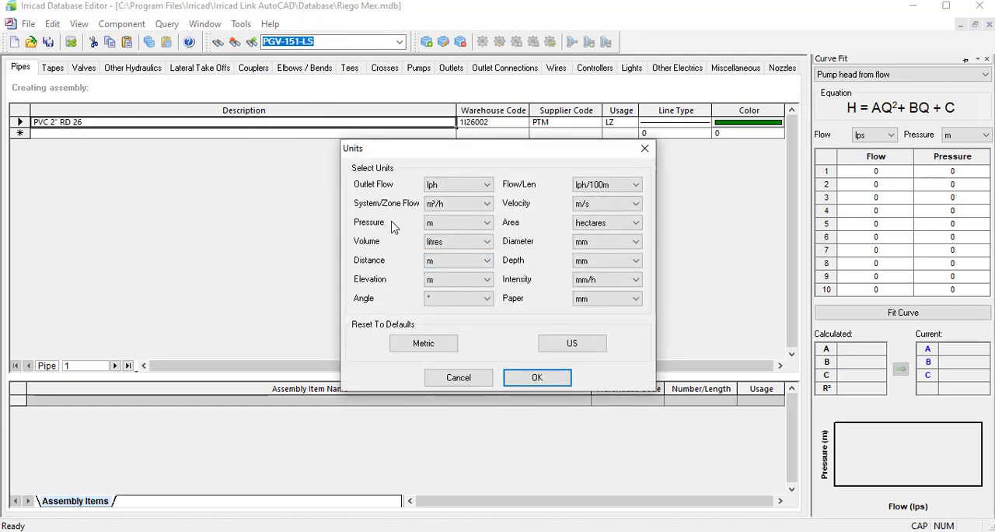
click(446, 223)
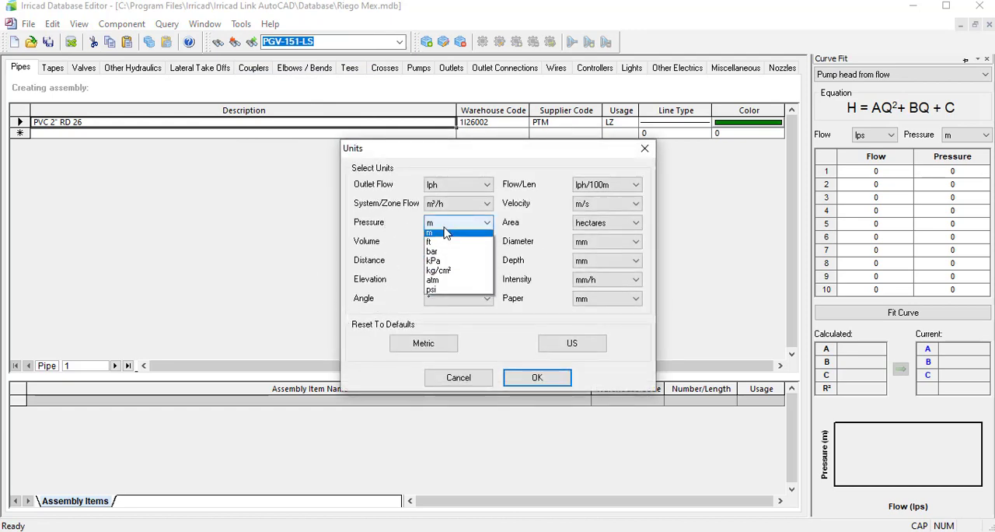
click(450, 281)
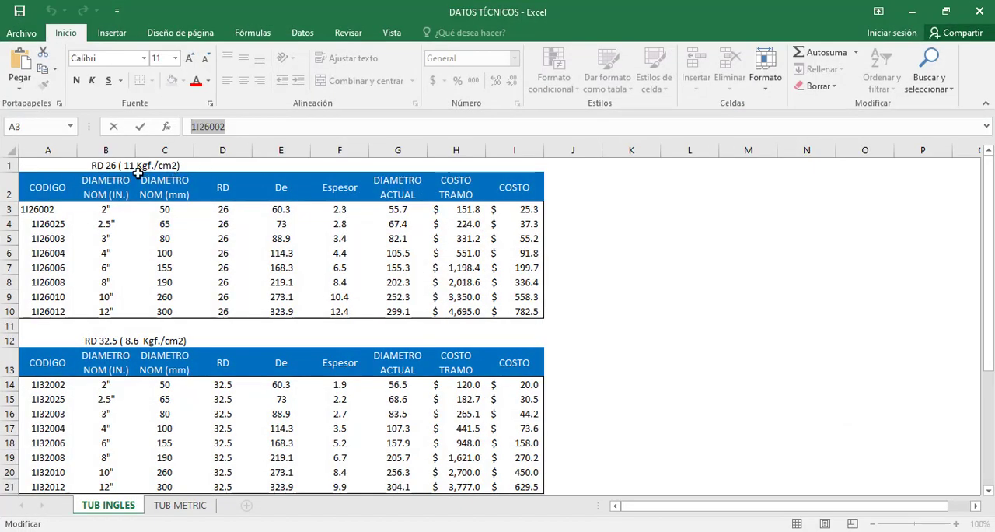
click(240, 167)
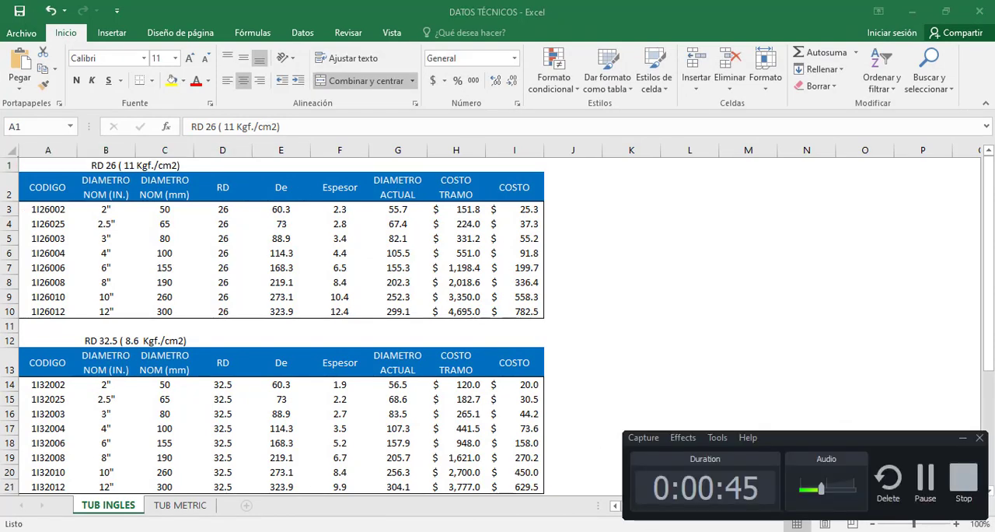
mouse_move(590, 531)
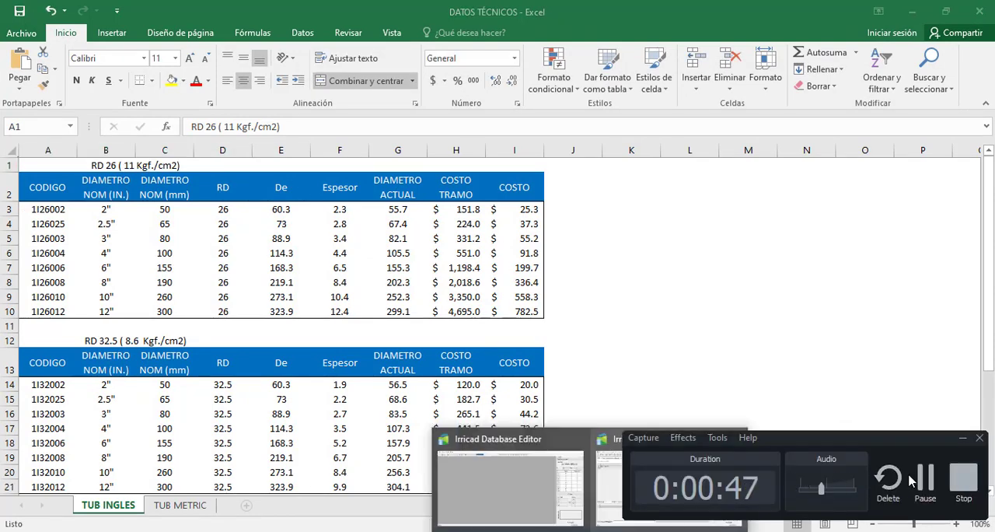
click(637, 484)
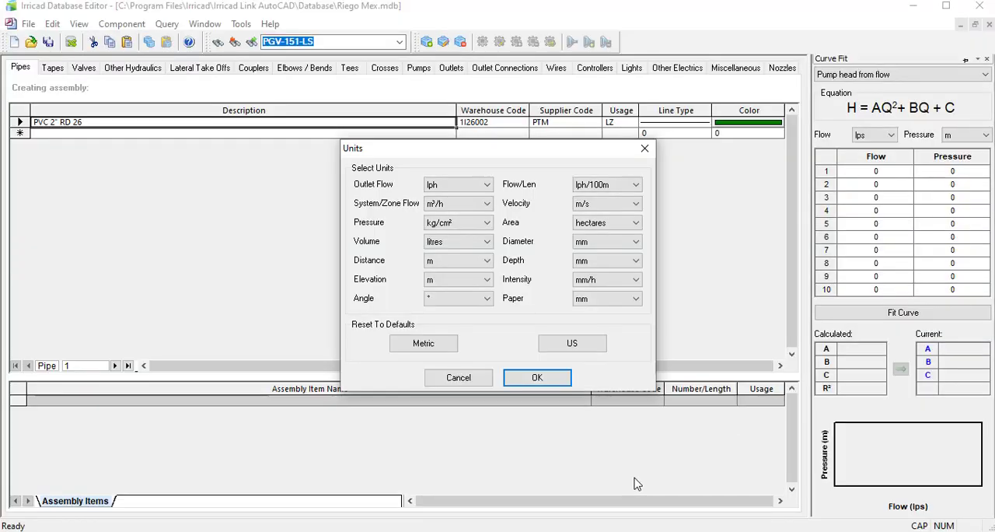
click(536, 377)
Set the PVC 2" RD 26 pipe's Allowable Pressure to 11 kg/cm² and save the component.
right_click(18, 122)
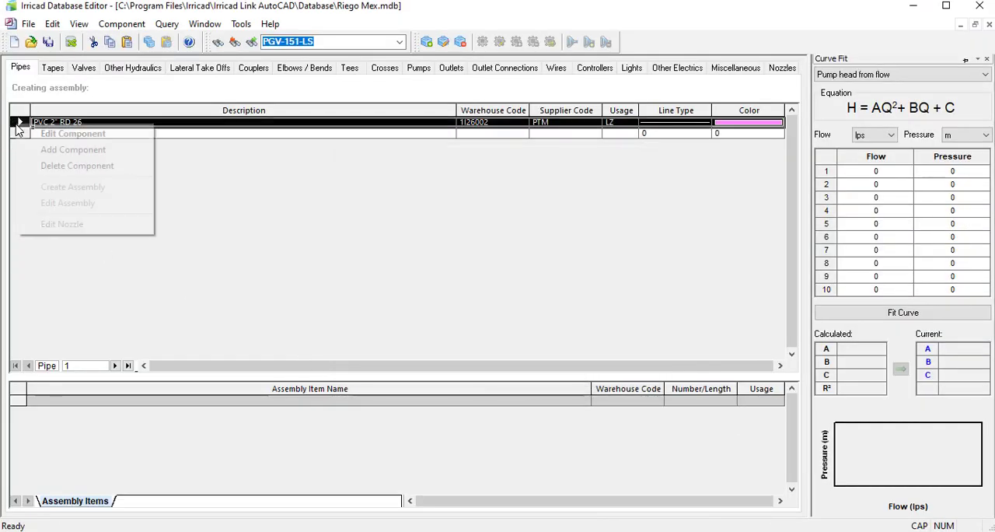
click(69, 134)
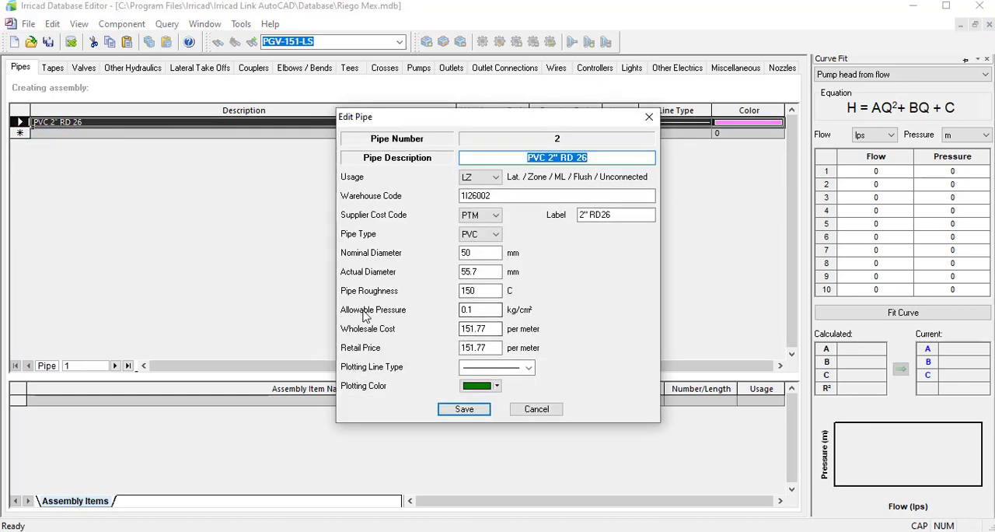
click(476, 309)
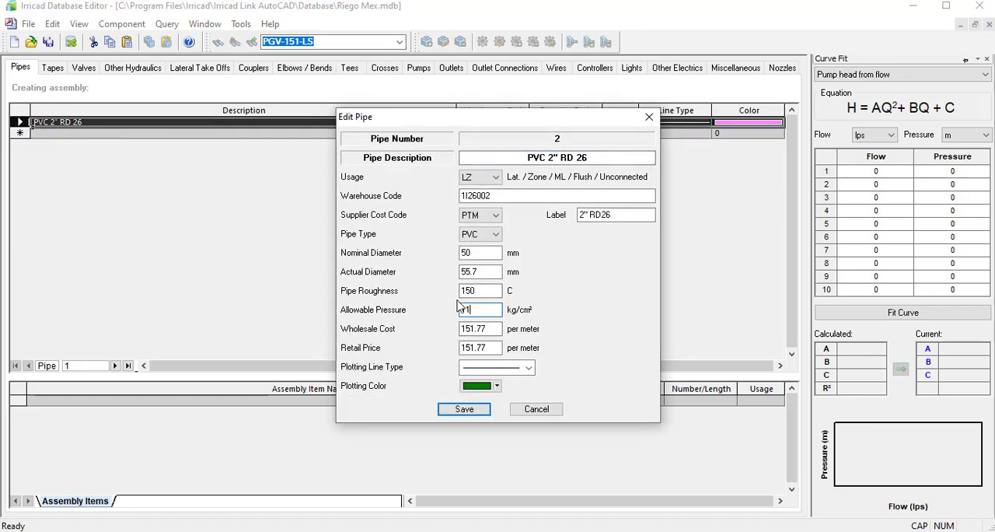
click(463, 410)
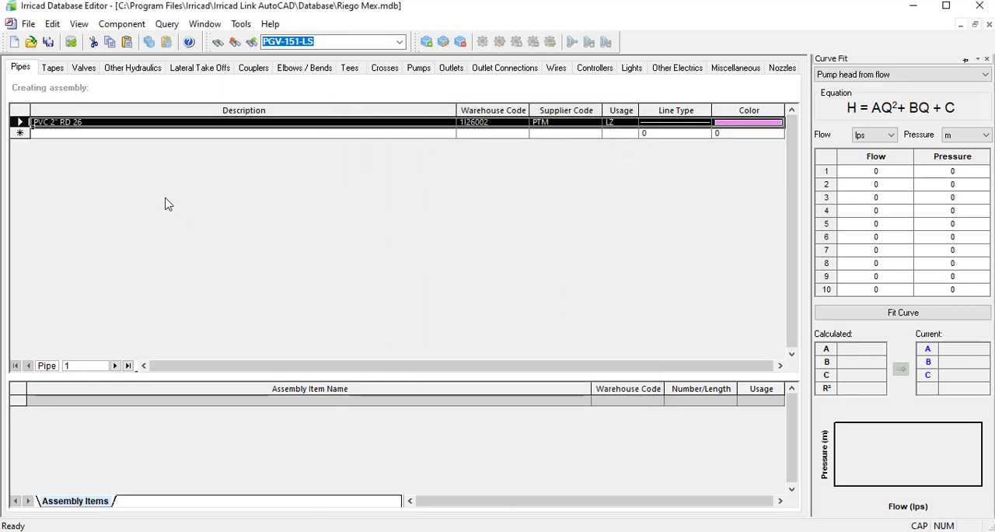
Close the Riego Mex.mdb database, saving its changes.
click(987, 25)
click(459, 314)
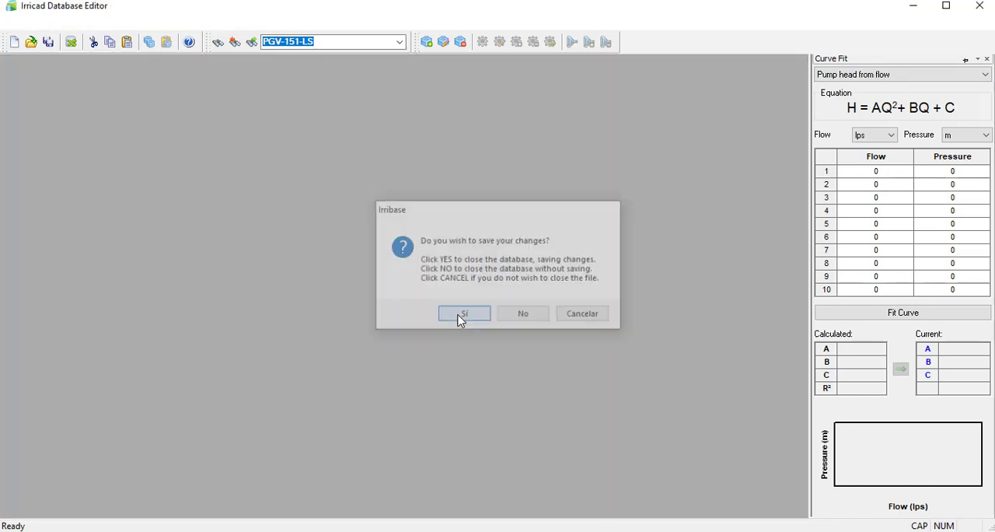